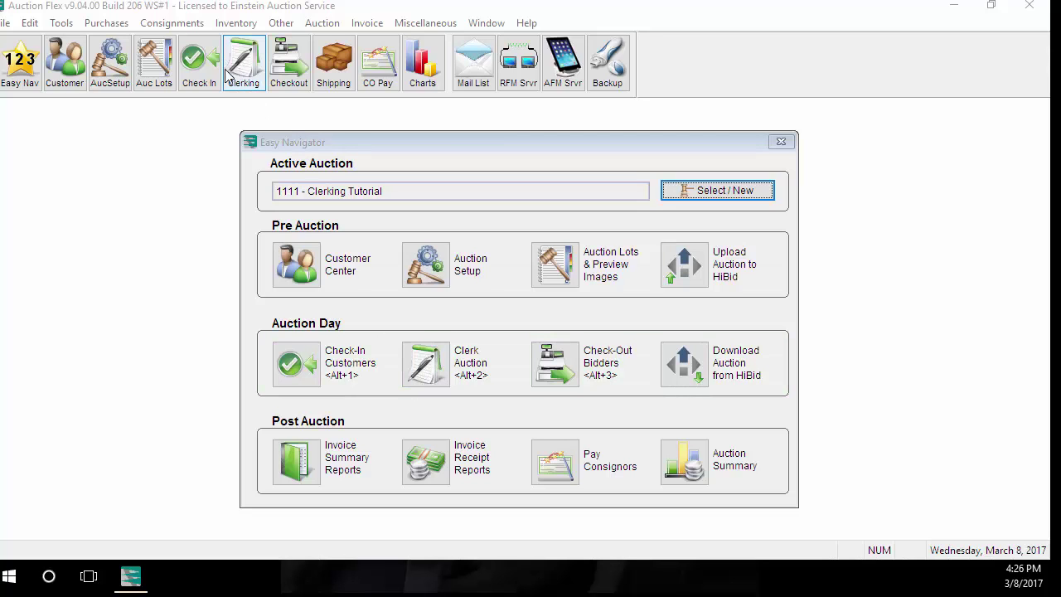
Start the clerking Auto Backup Agent with 10 minutes between backups, make an initial backup, and minimize the agent.
click(251, 73)
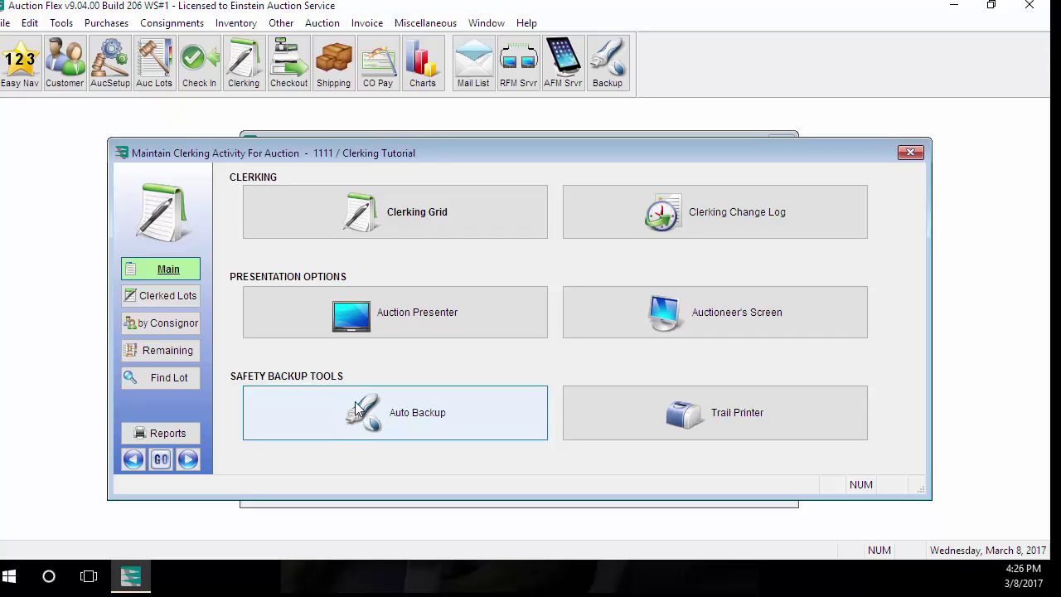
click(340, 412)
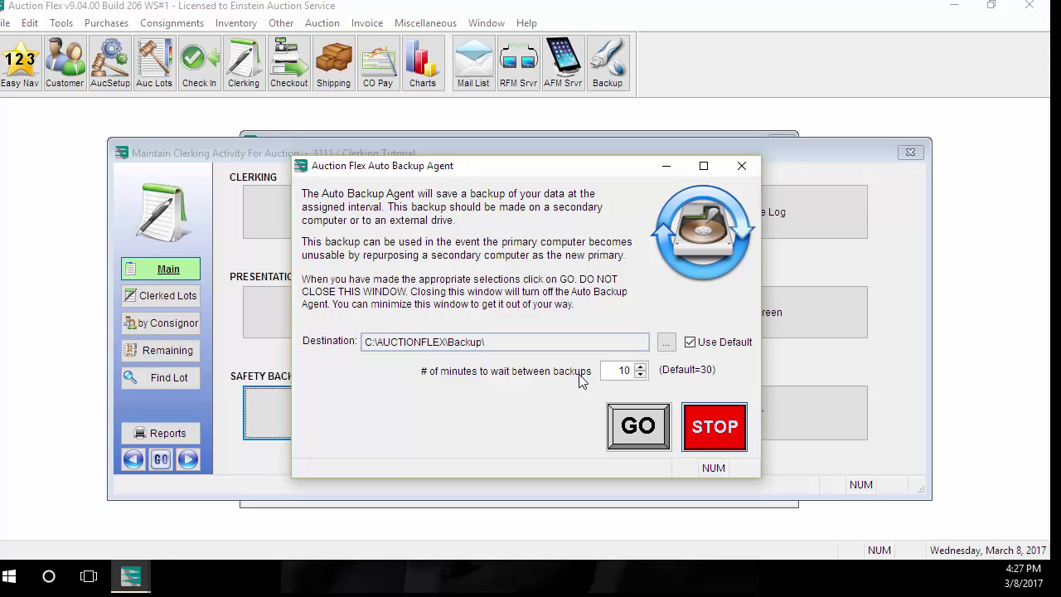
click(643, 430)
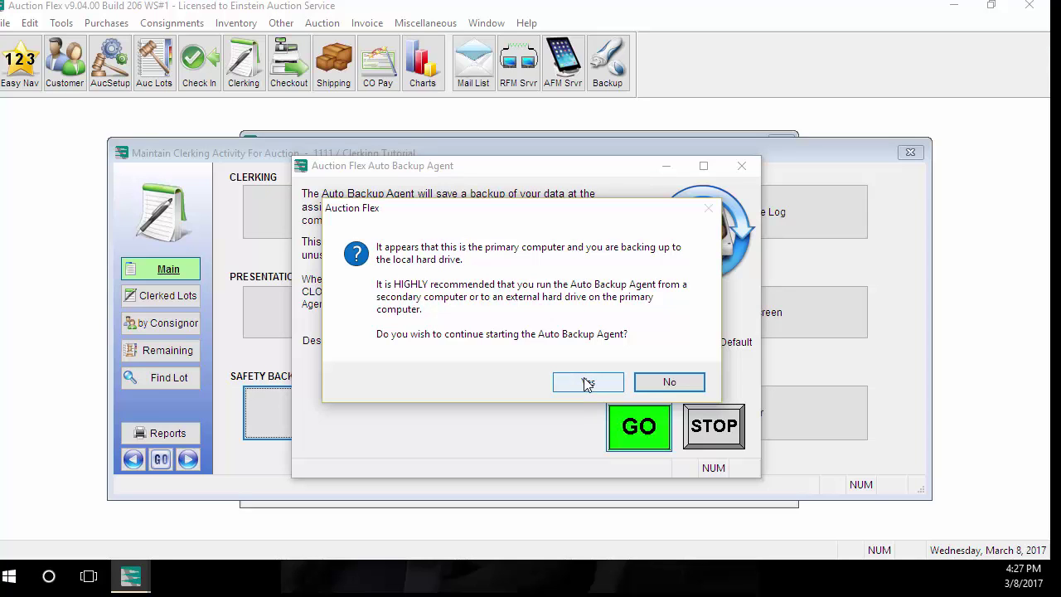
click(585, 380)
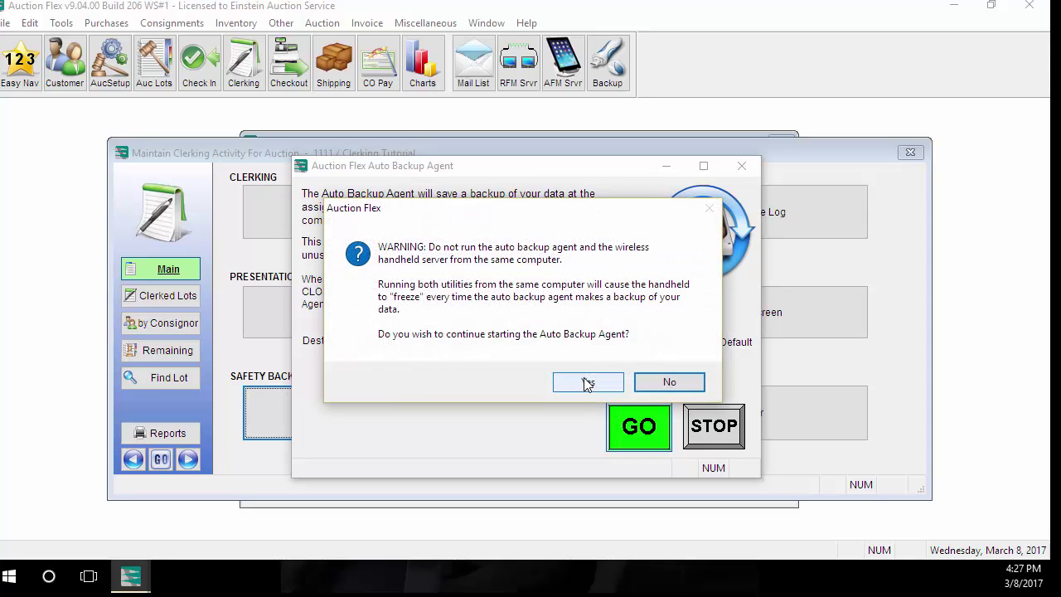
click(585, 380)
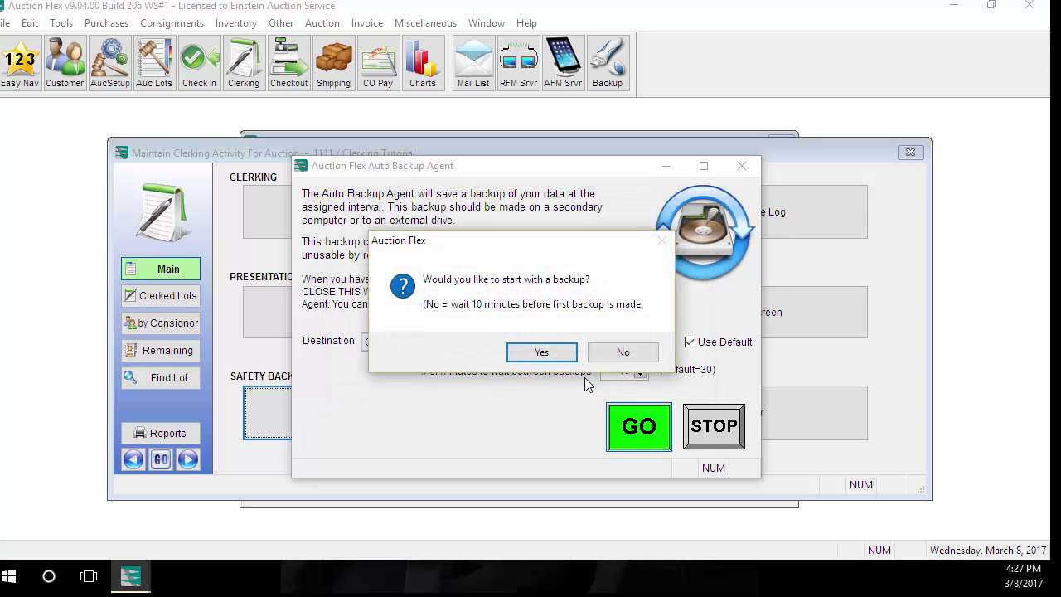
click(549, 351)
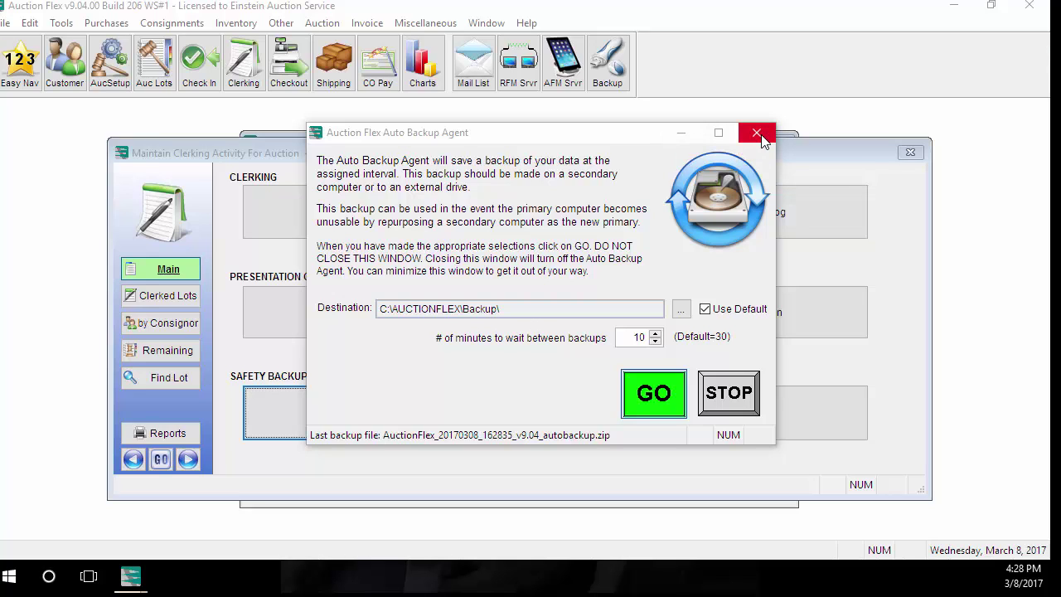
click(683, 135)
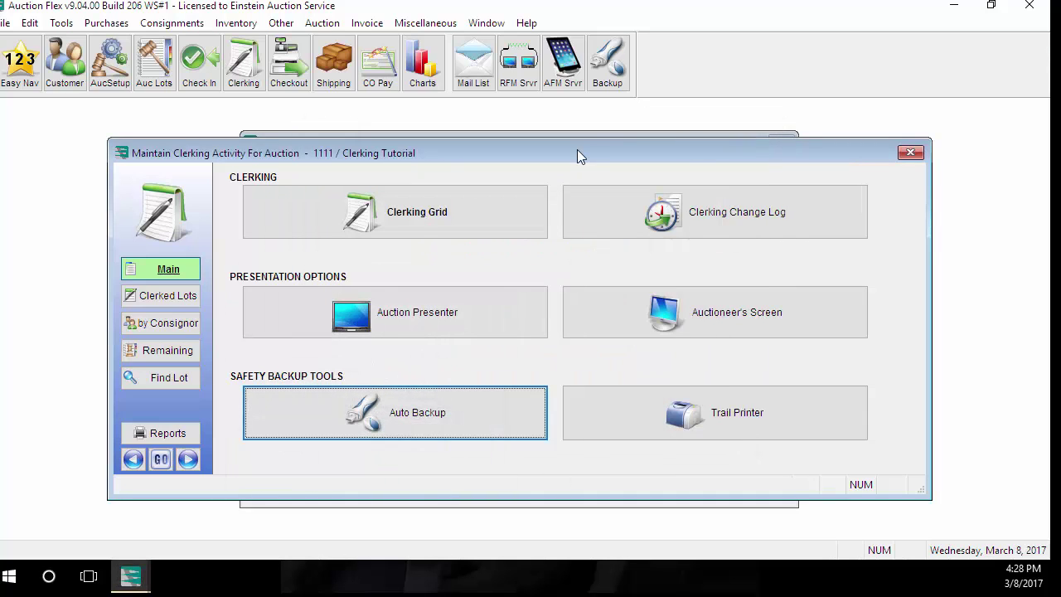
Start the clerking Trail Printer on Microsoft Print to PDF with 10 unprinted records per print job.
click(746, 419)
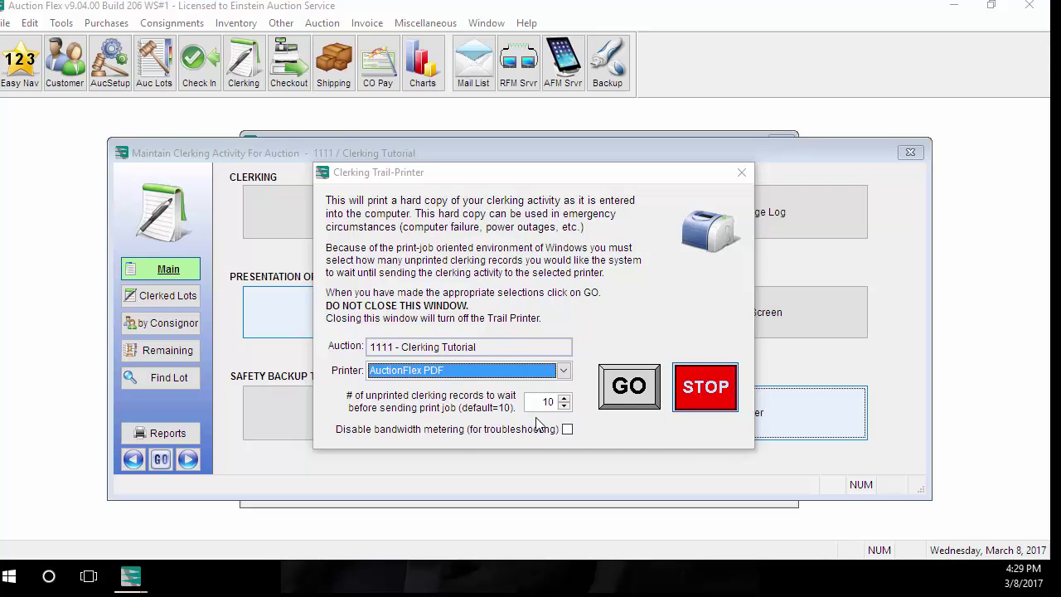
click(563, 372)
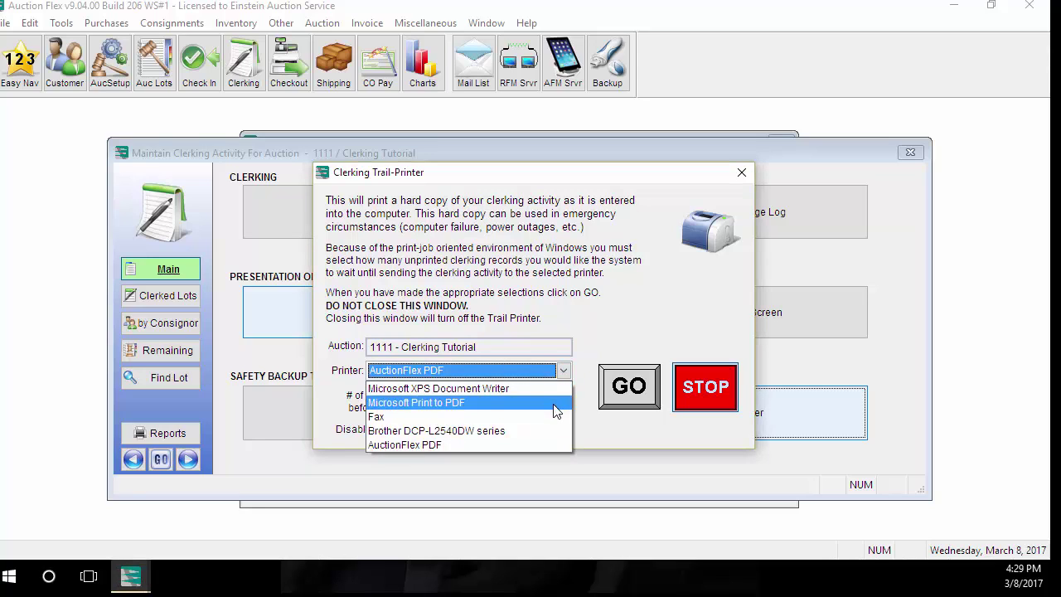
click(556, 403)
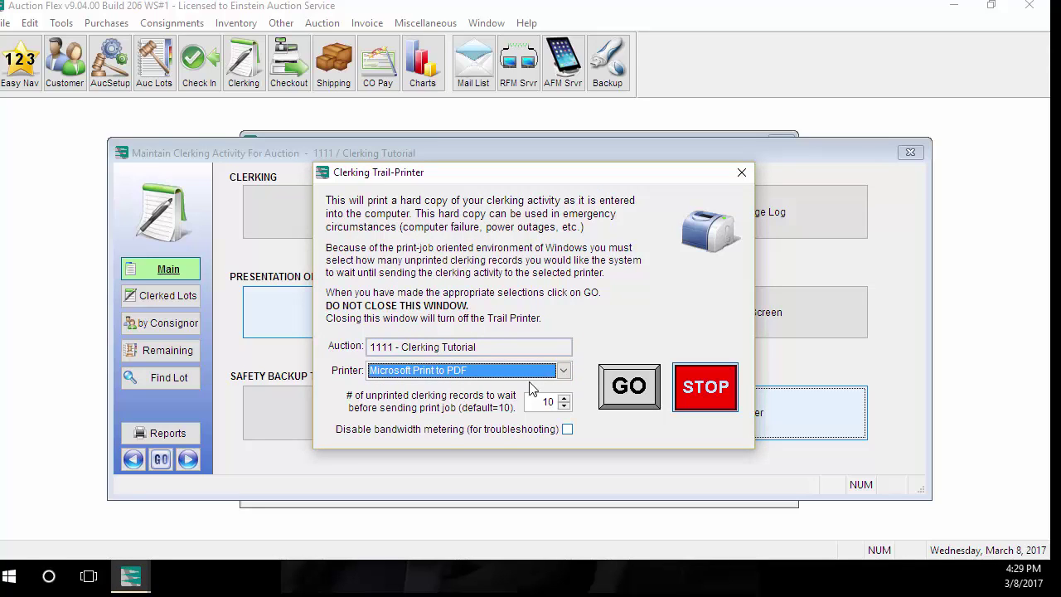
click(642, 396)
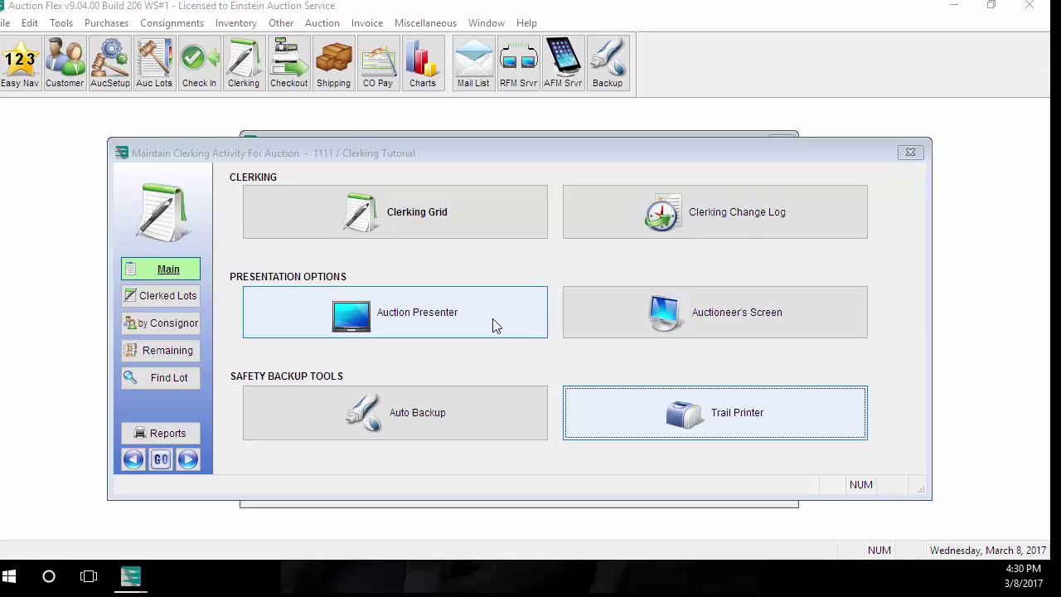
Run the Auction Presenter for auction 1111 in manual advance mode, view the lot presentation, and exit.
click(465, 319)
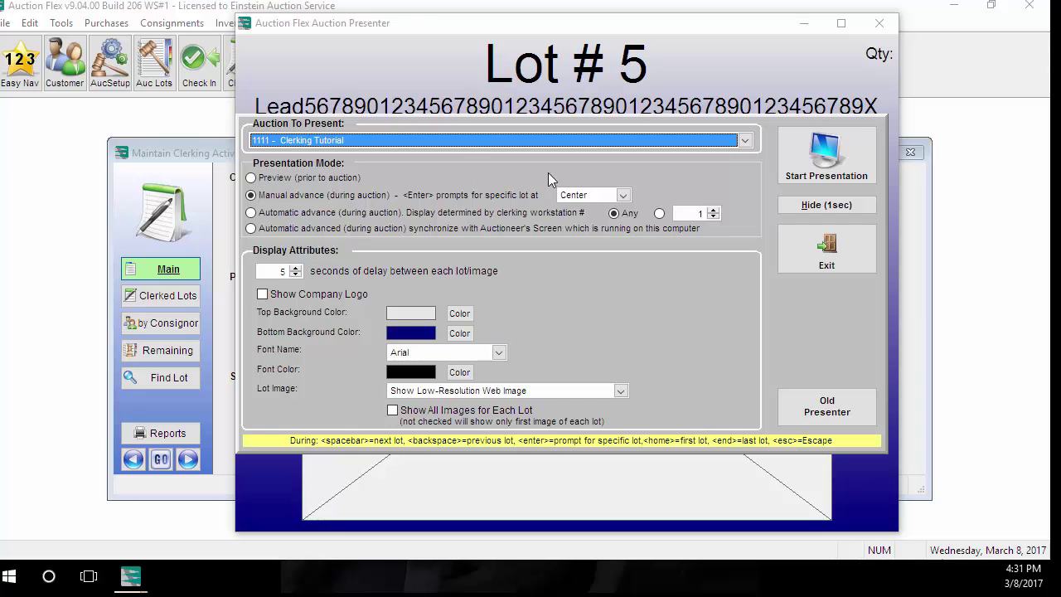
click(828, 154)
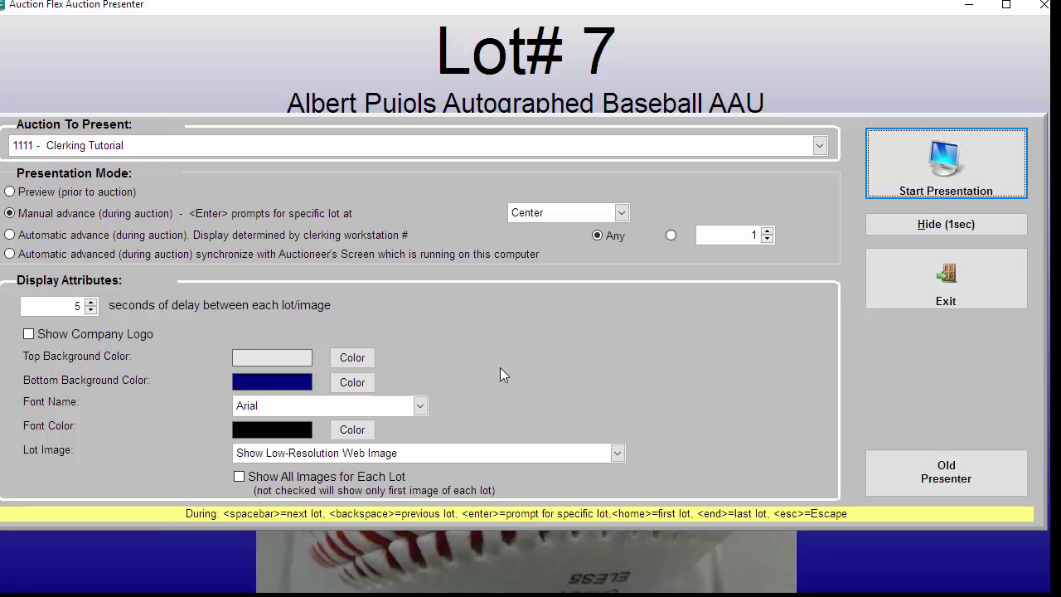
click(896, 282)
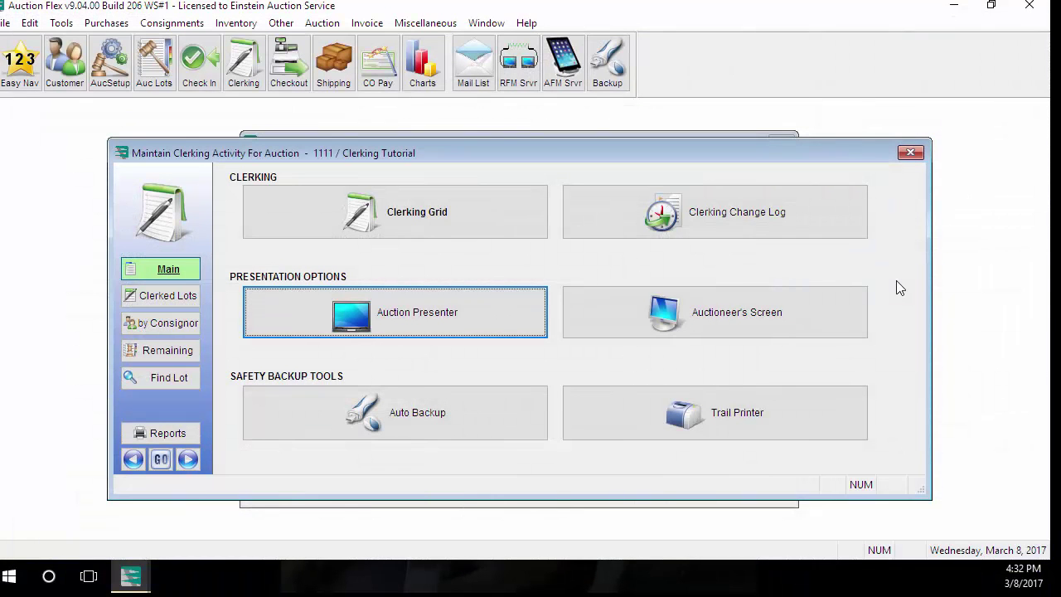
Start the Auctioneer's Screen for auction 1111, view the lot details, and return to the main clerking menu.
click(761, 321)
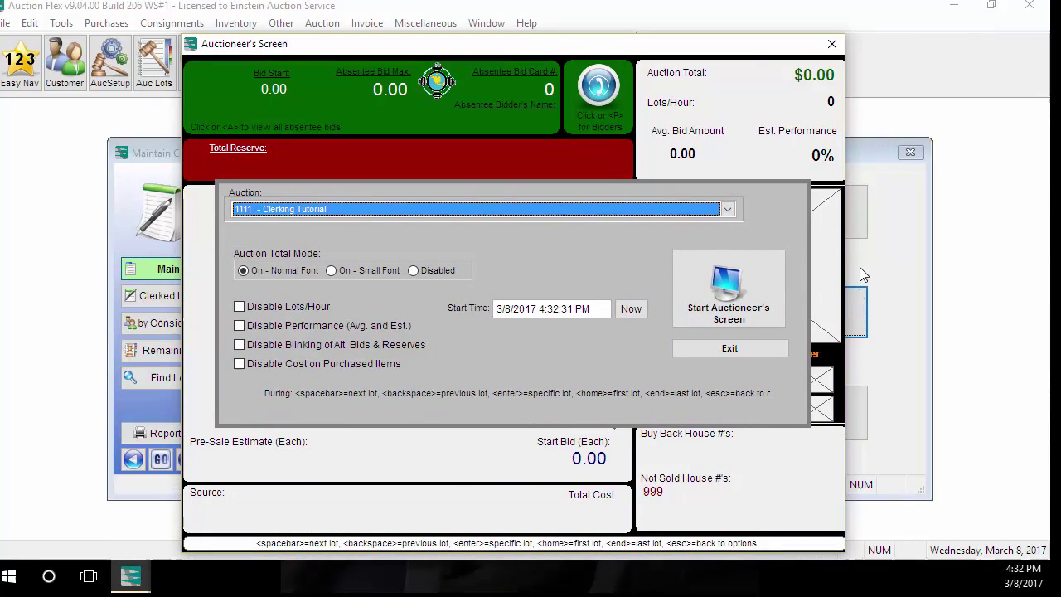
click(727, 307)
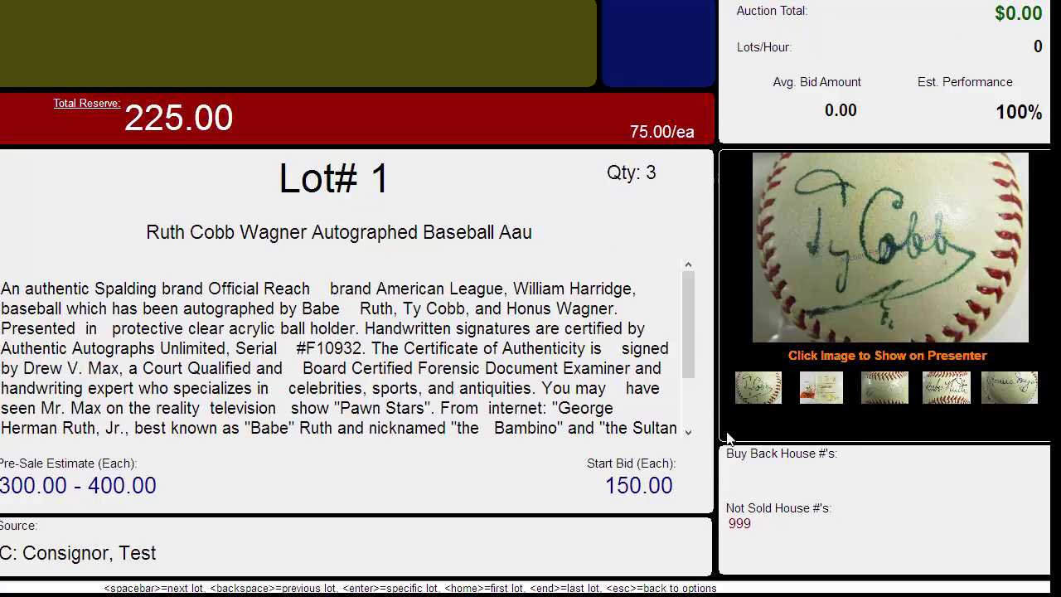
key(Escape)
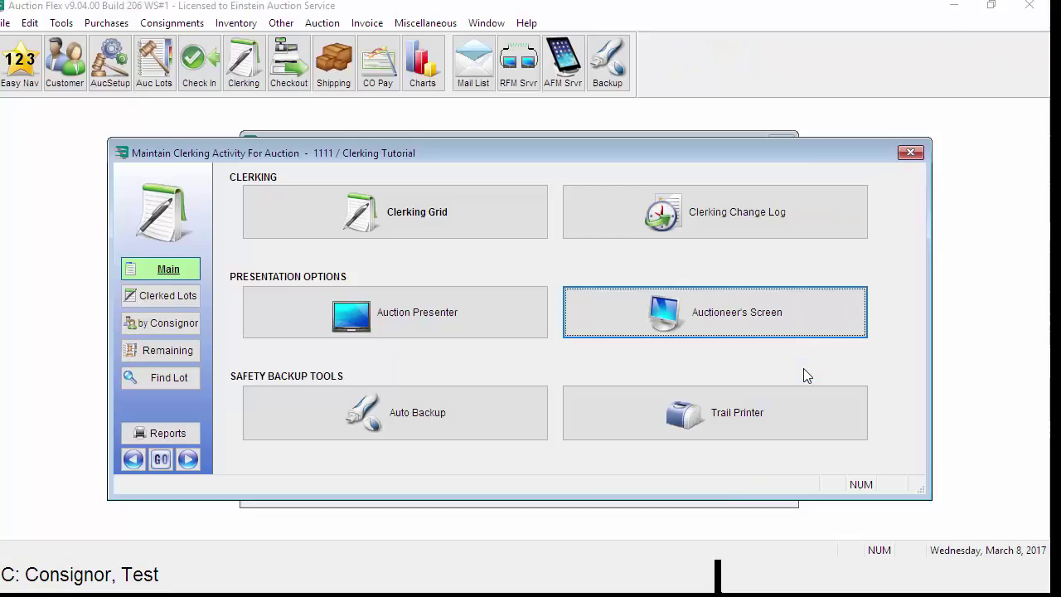
click(803, 368)
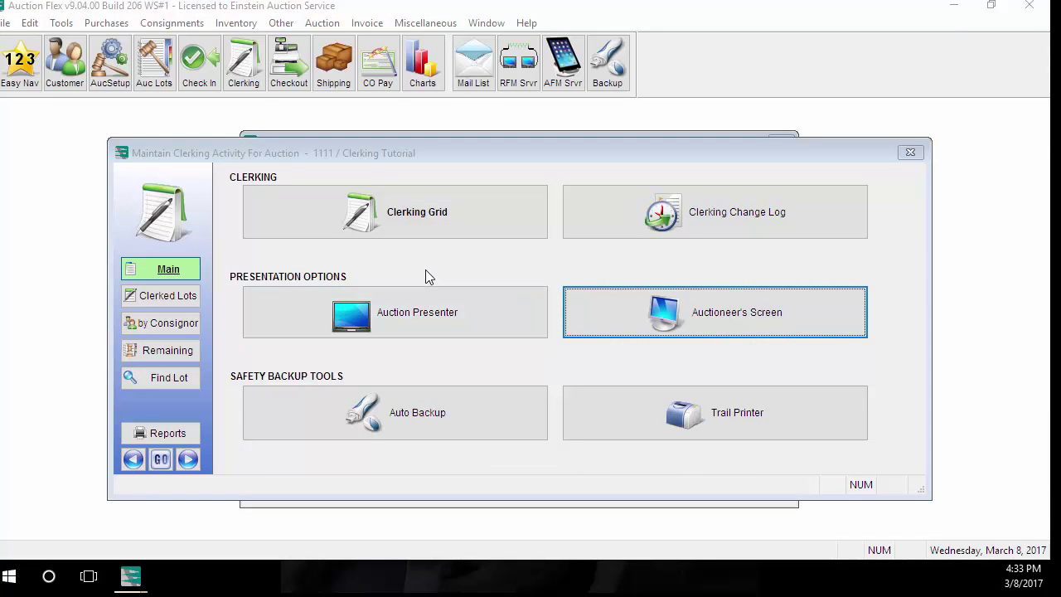
Open the widescreen clerking grid with buyer names and record lot 5 sold at 300 to bidder 25.
click(437, 213)
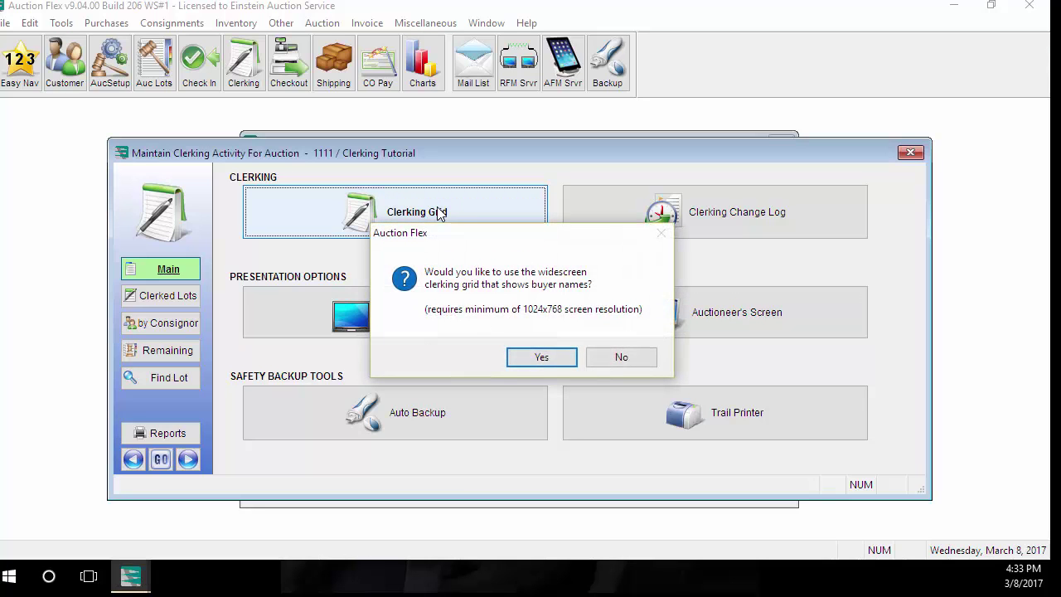
click(541, 357)
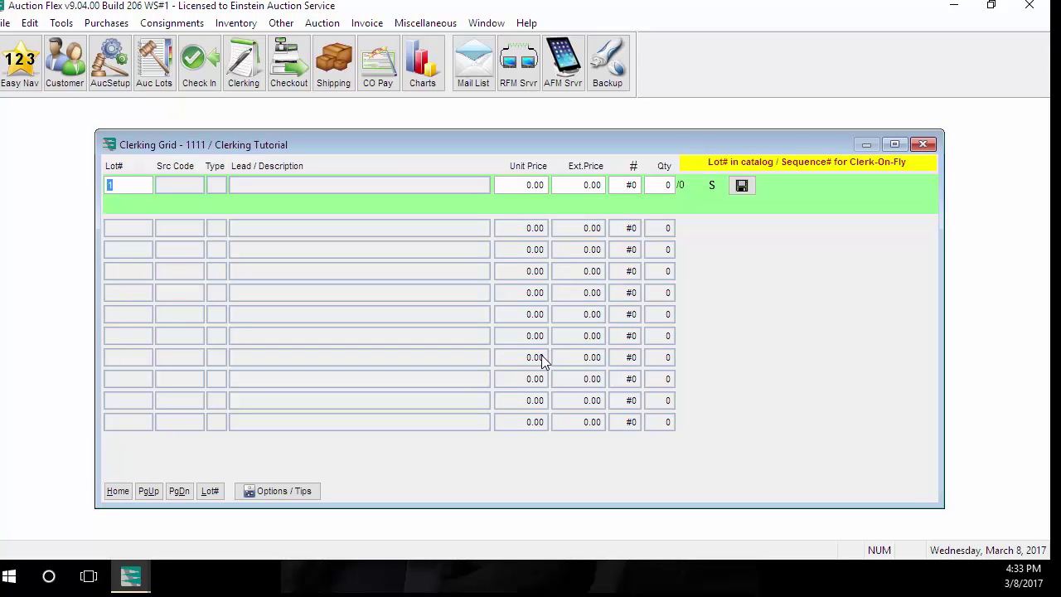
text(5)
key(Return)
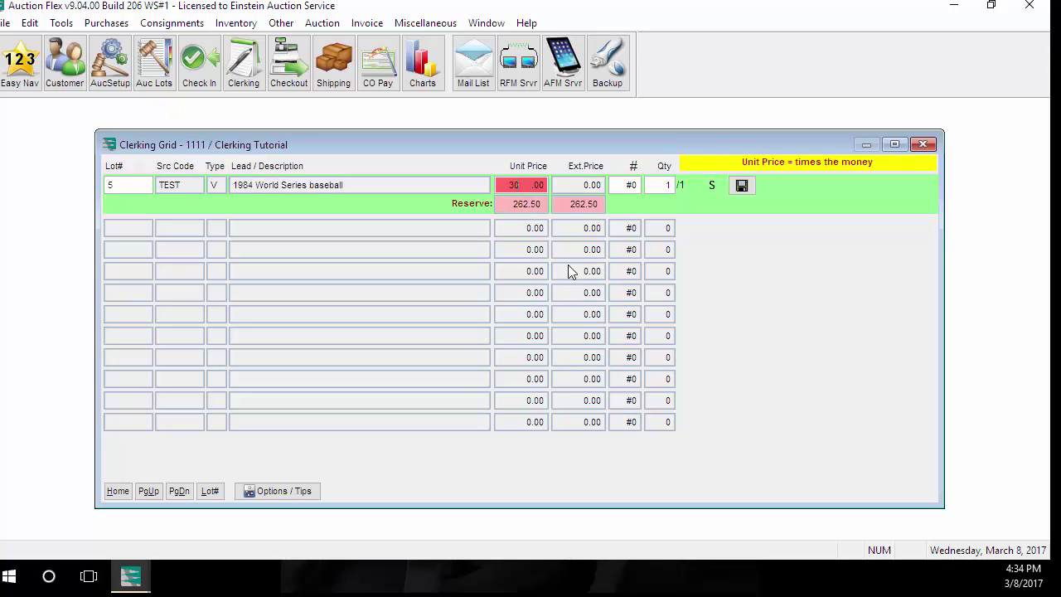
text(300)
key(Return)
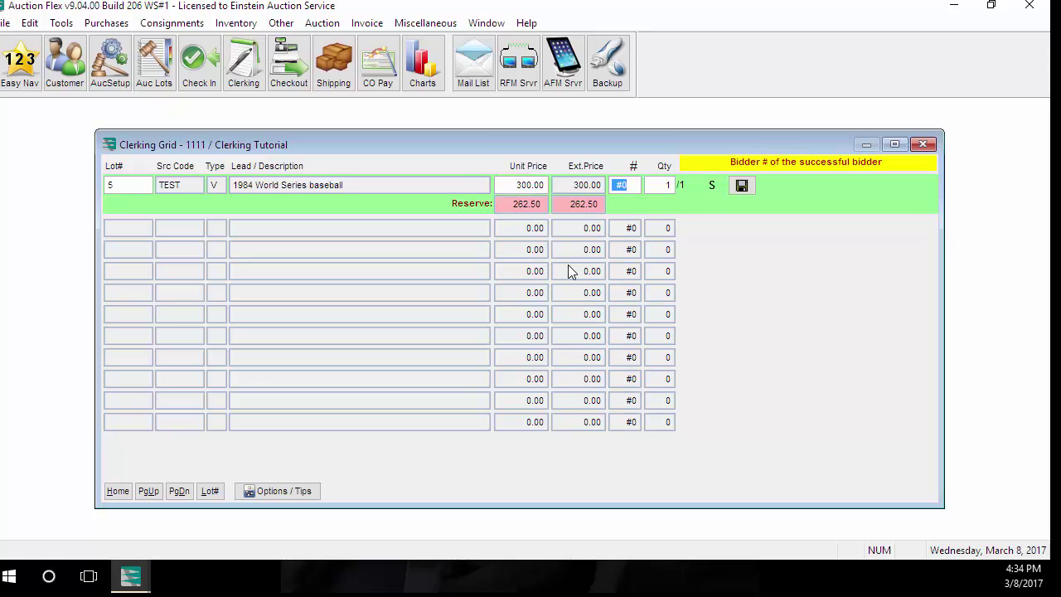
text(25)
key(Return)
key(Return)
key(Return)
Record lot 2 as sold at a unit price of 150 to bidder 60.
text(2)
key(Return)
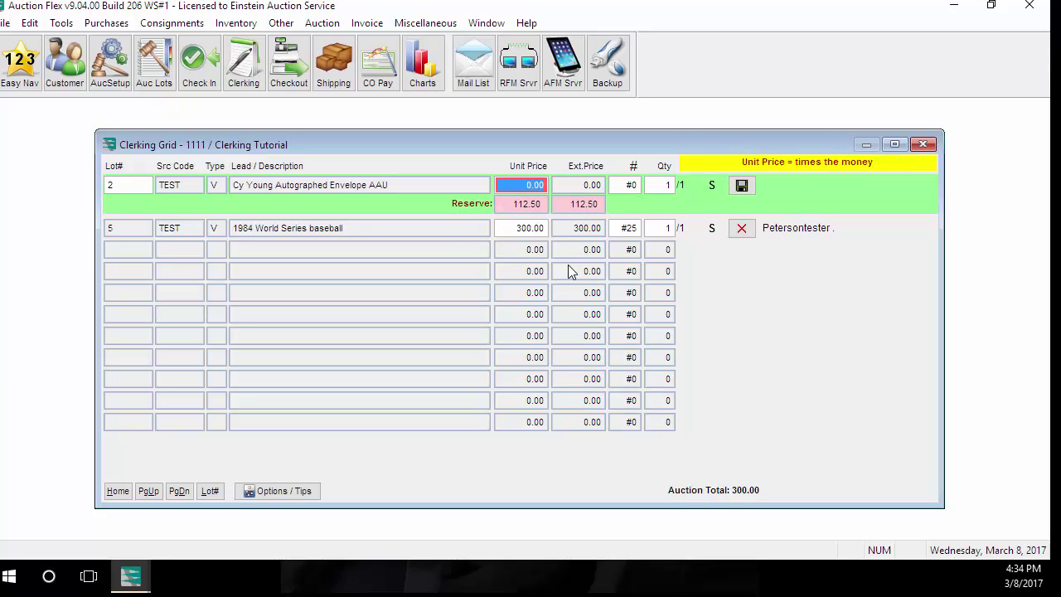
text(150)
key(Return)
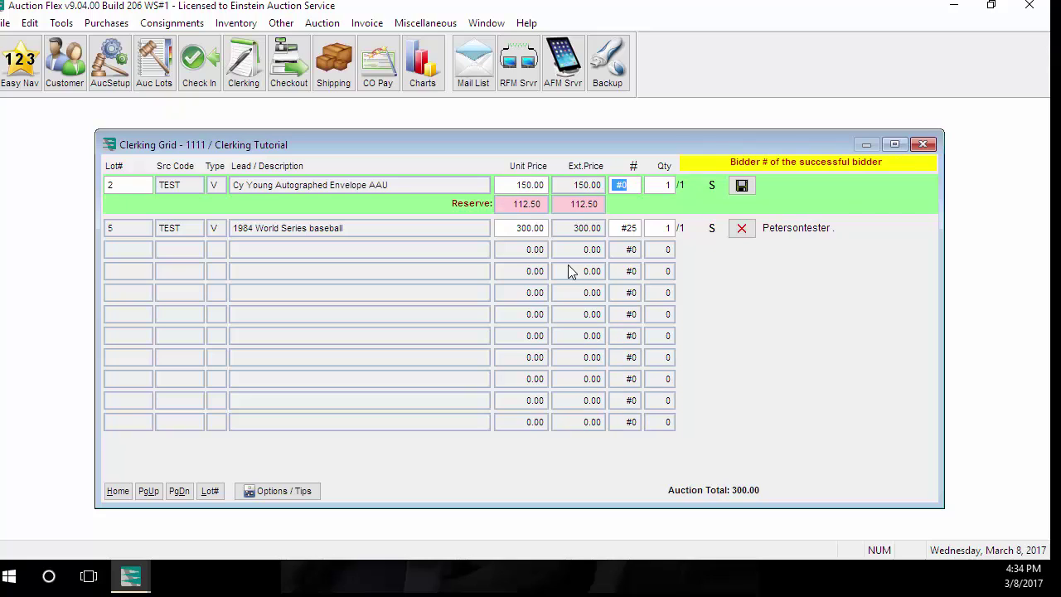
text(60)
key(Return)
key(Return)
key(Return)
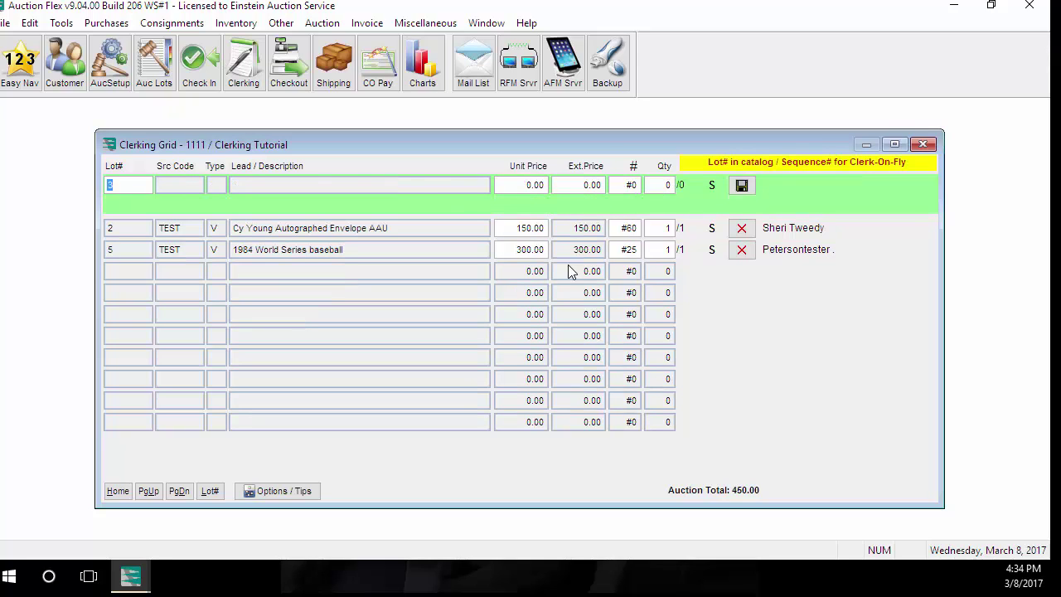
Record 2 units of lot 3 sold at 90 each to bidder 30, saving with the quick sell-more option.
key(Return)
text(90)
key(Return)
key(Return)
text(30)
key(Return)
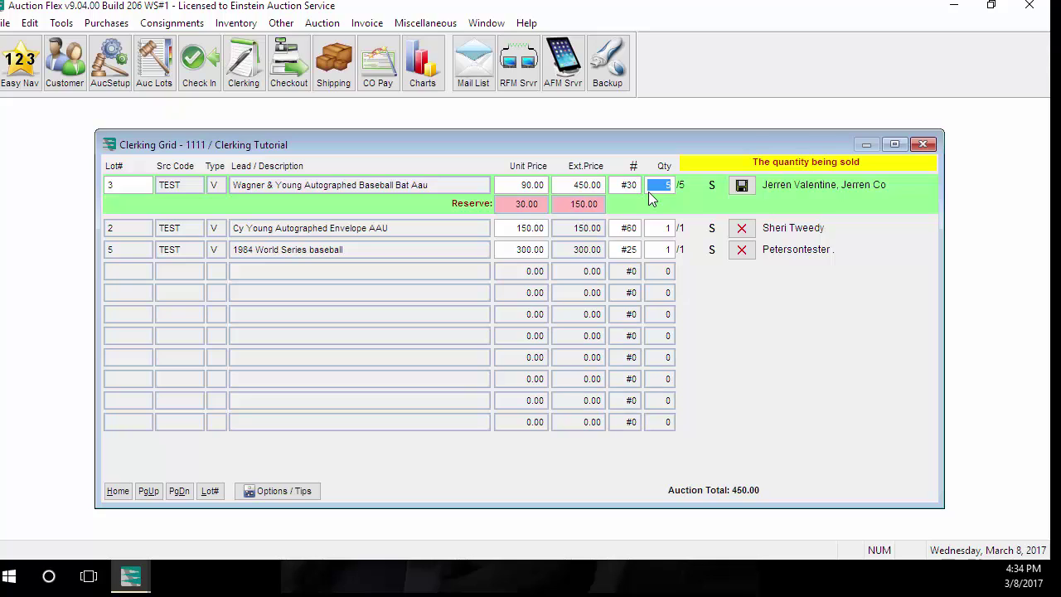
text(2)
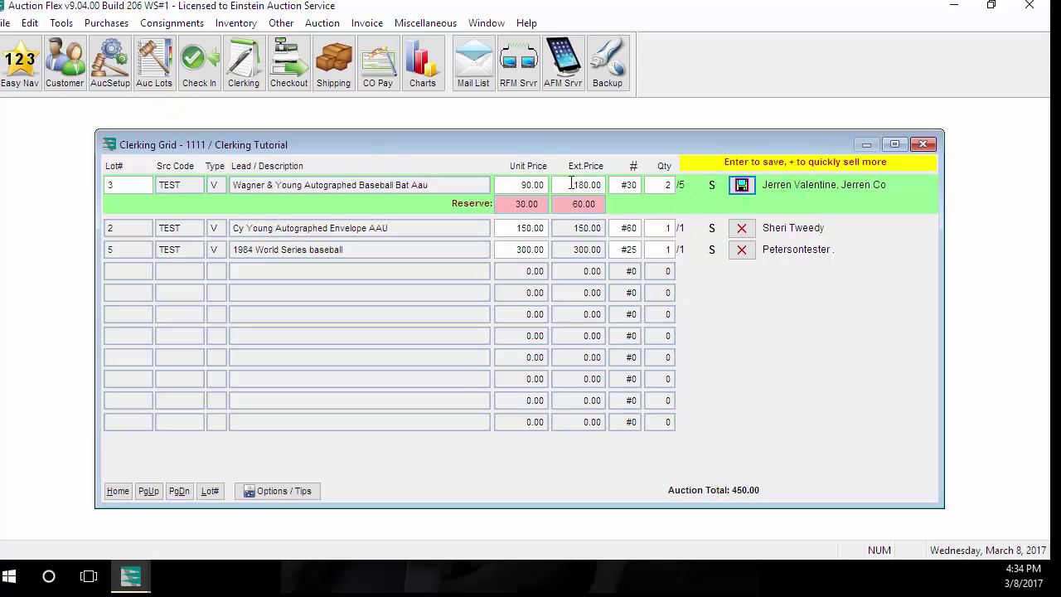
key(plus)
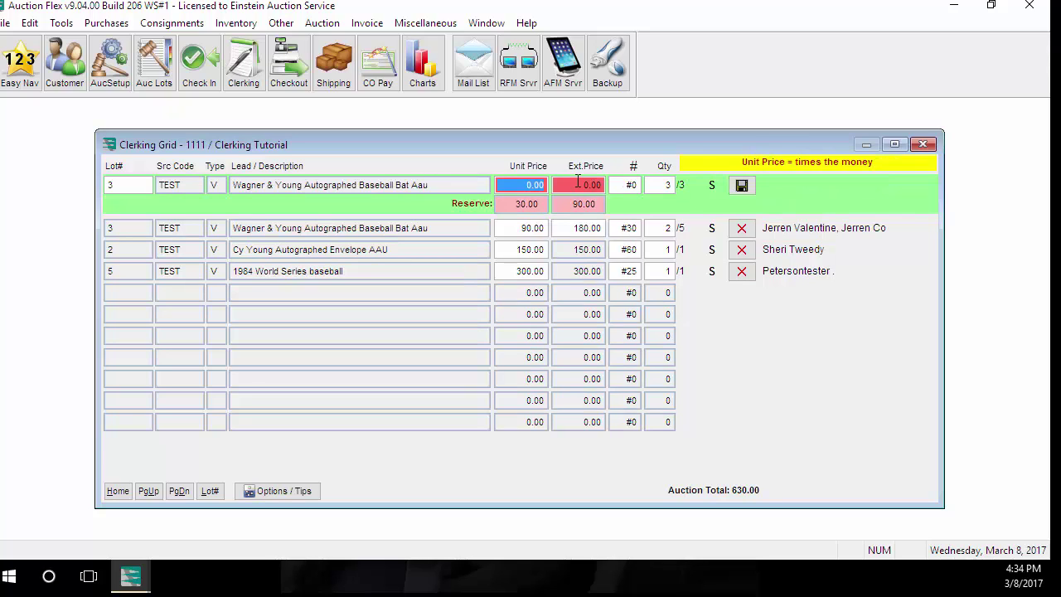
Record 1 more unit of lot 3 sold at 40 to bidder 2.
text(40)
key(Return)
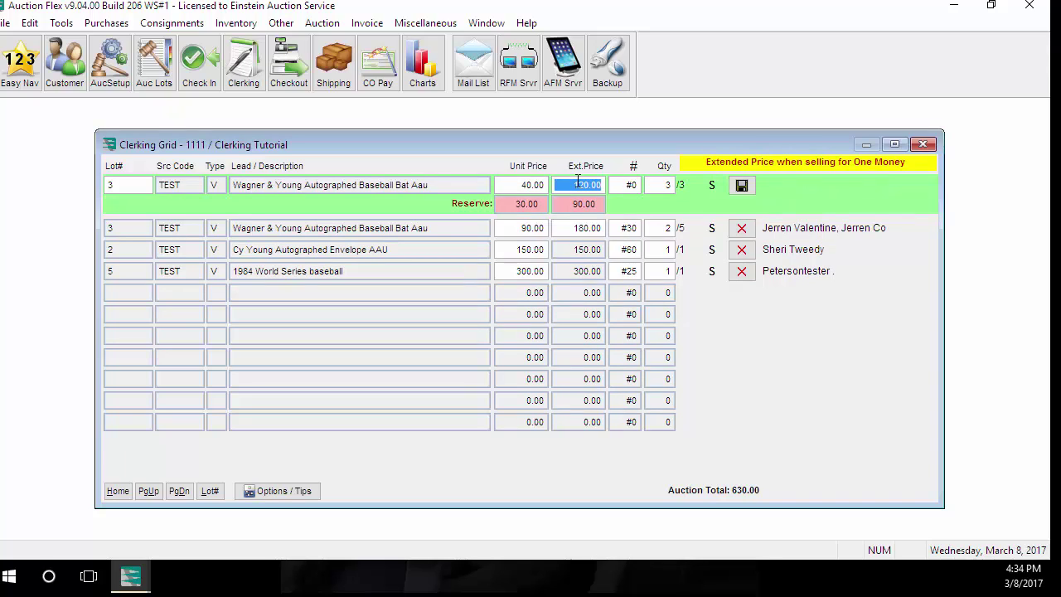
key(Return)
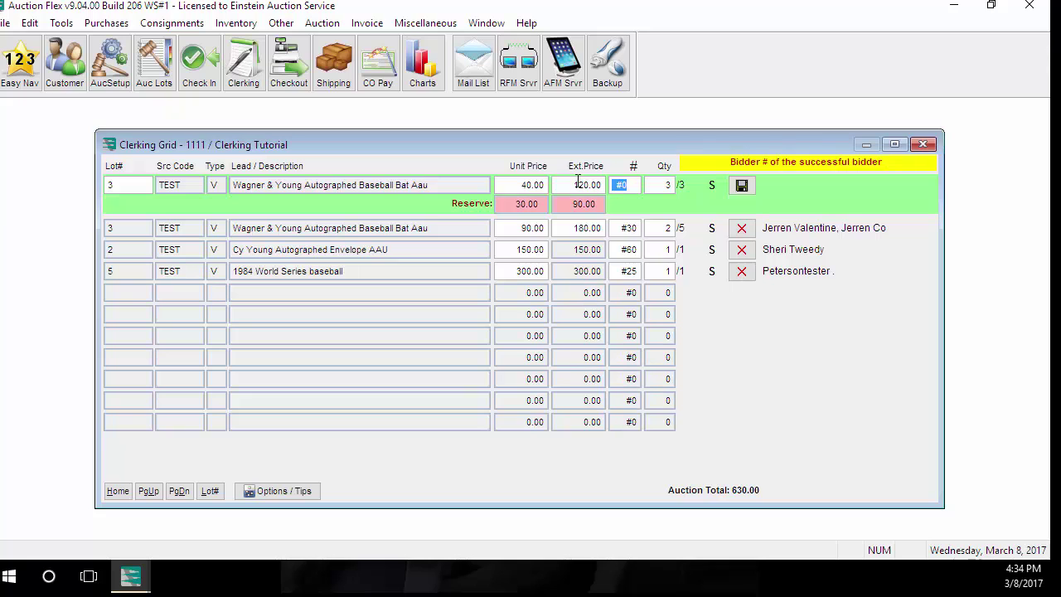
text(2)
key(Return)
key(Return)
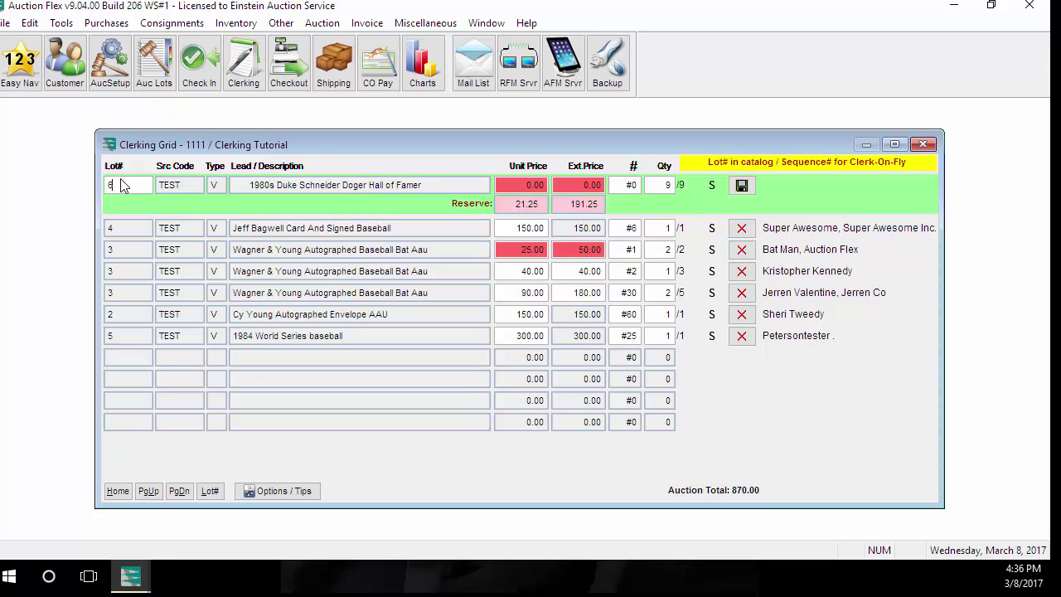
Record lots 6,7,8,9,10 as one grouped sale at a unit price of 150 to bidder 6.
text(,7,8,9,10)
key(Return)
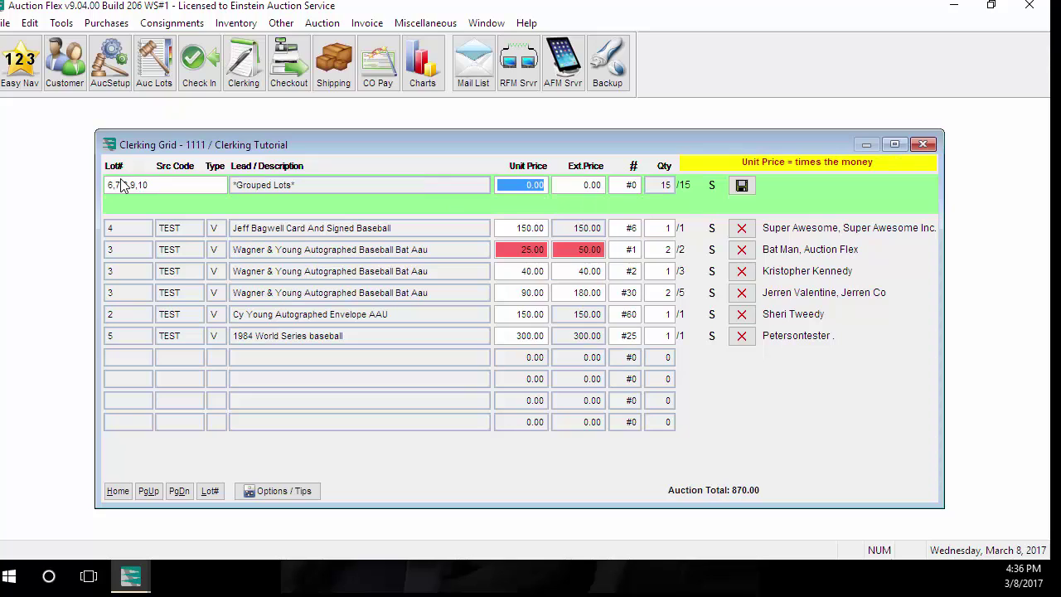
text(150)
key(Return)
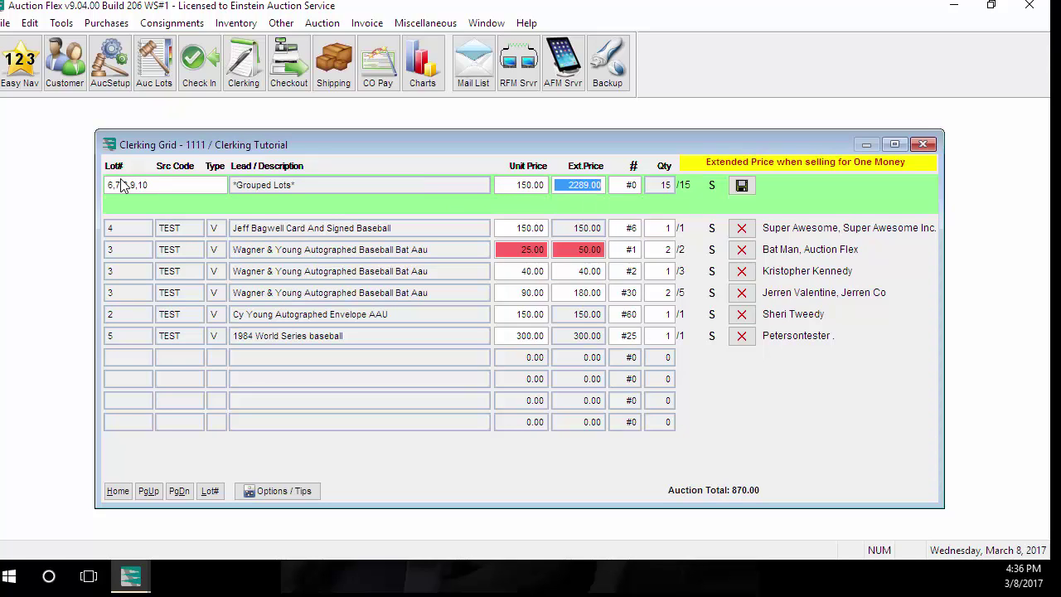
key(Return)
text(6)
key(Return)
key(Return)
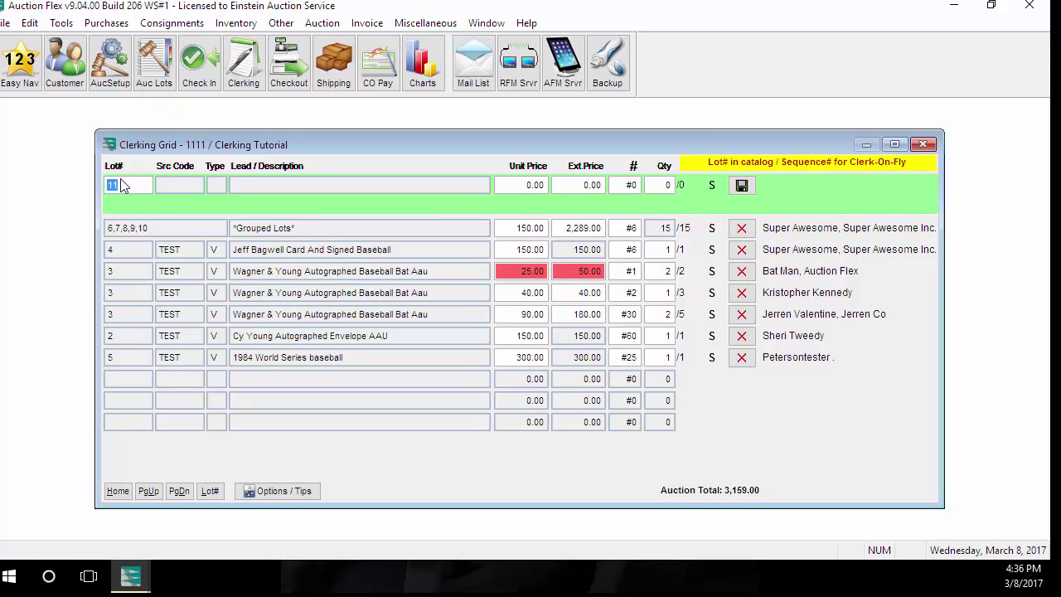
Record lots 11,15,18 as one grouped sale at a unit price of 175 to bidder 6.
text(11,15,18)
key(Return)
text(150)
key(BackSpace)
key(BackSpace)
text(75)
key(Return)
key(Return)
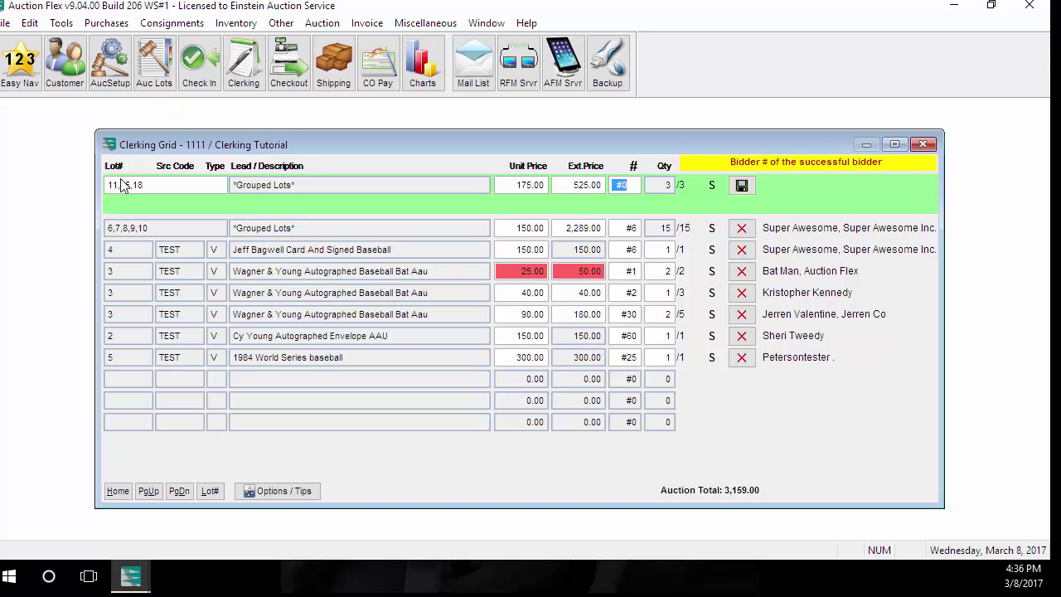
text(6)
key(Return)
key(Return)
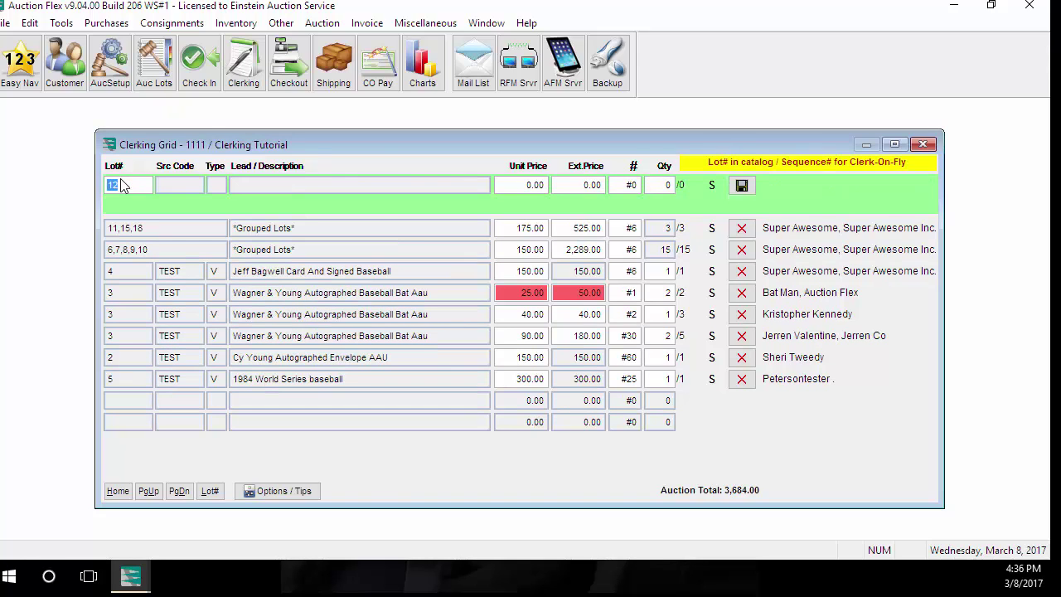
Load lot 12 for entry and change the unit price of the grouped sale 6,7,8,9,10 to 125.
key(Return)
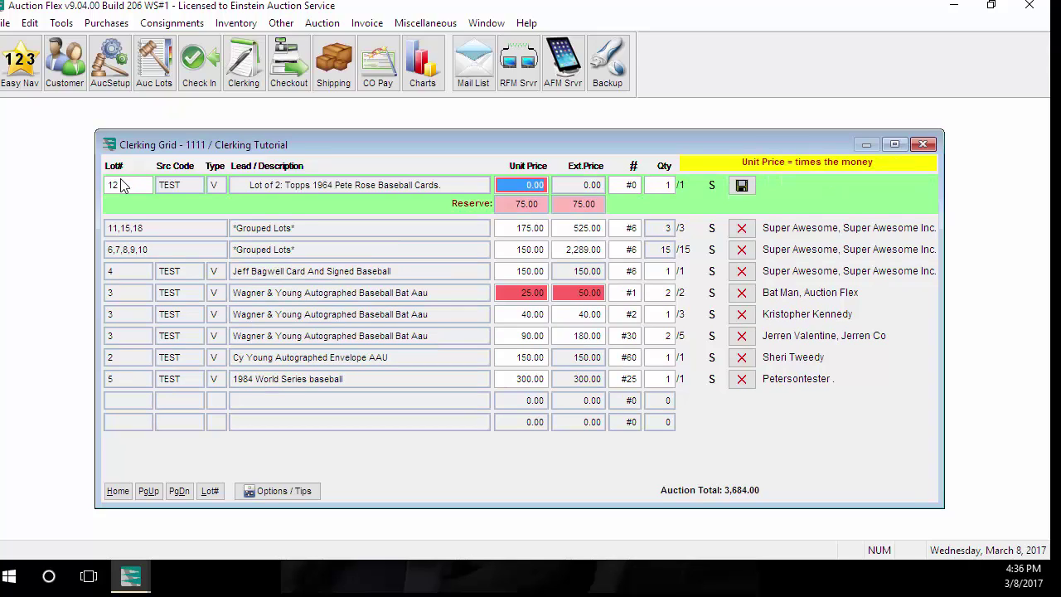
key(Down)
key(Down)
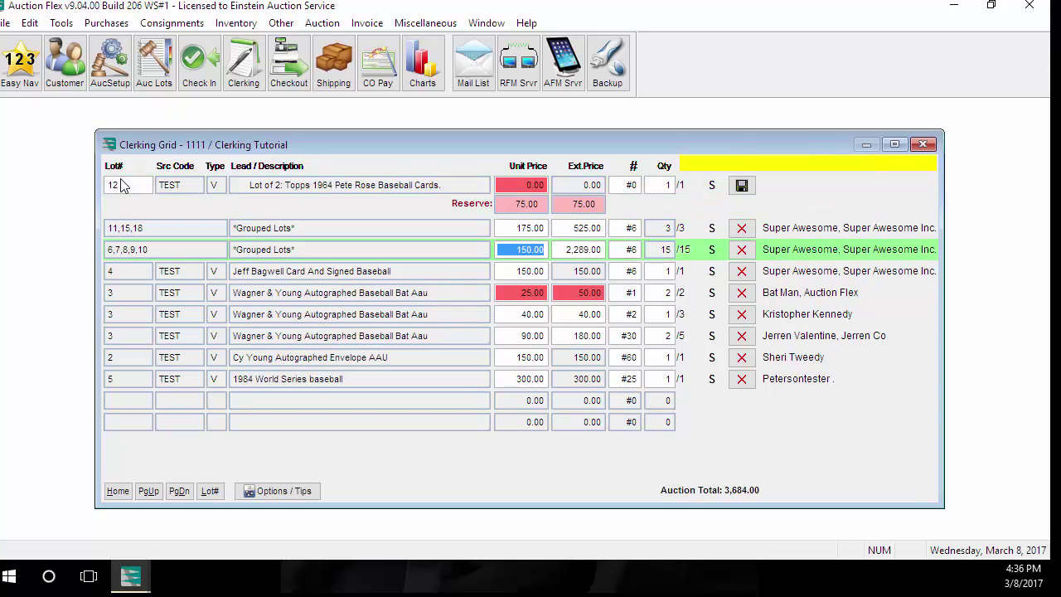
text(125)
key(Return)
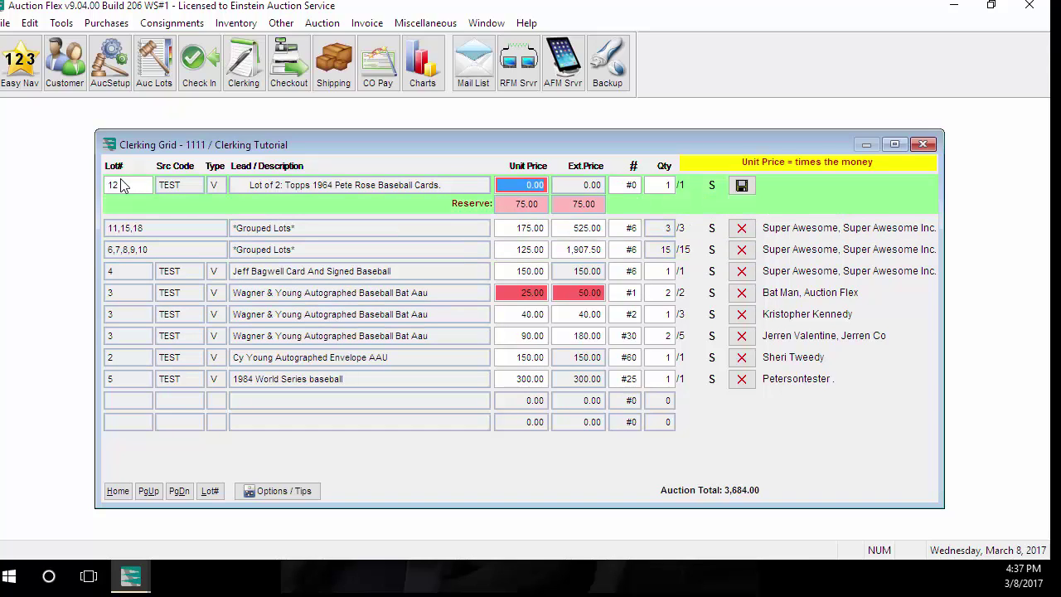
Record lot 12 as sold at a unit price of 80 to bidder 5.
text(80)
key(Return)
text(5)
key(Return)
key(Return)
key(Return)
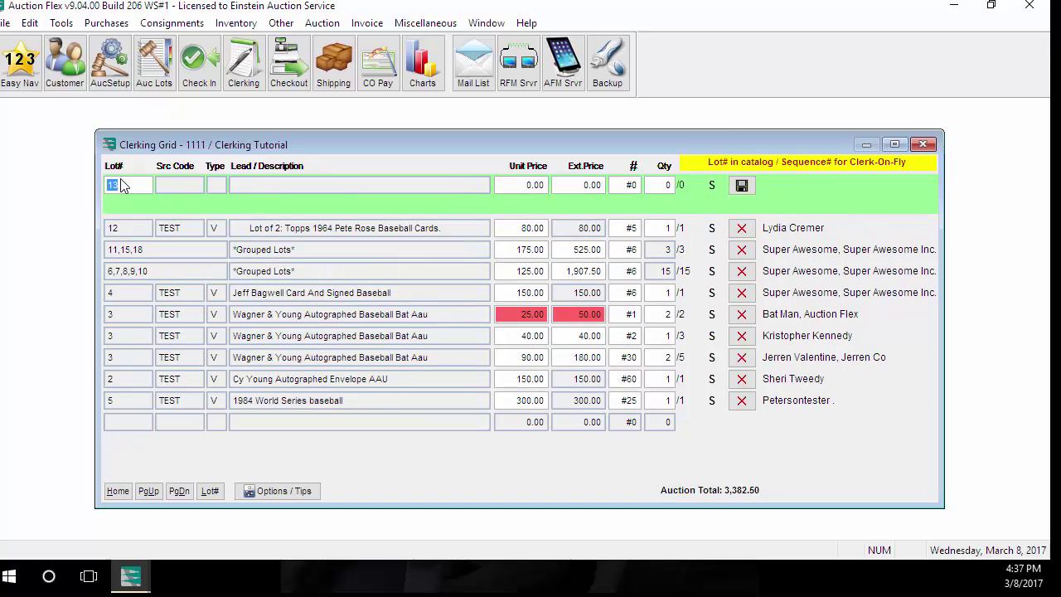
Record 1 unit of lot 13 sold at 60 to bidder 5, saving with the quick sell-more option.
key(Return)
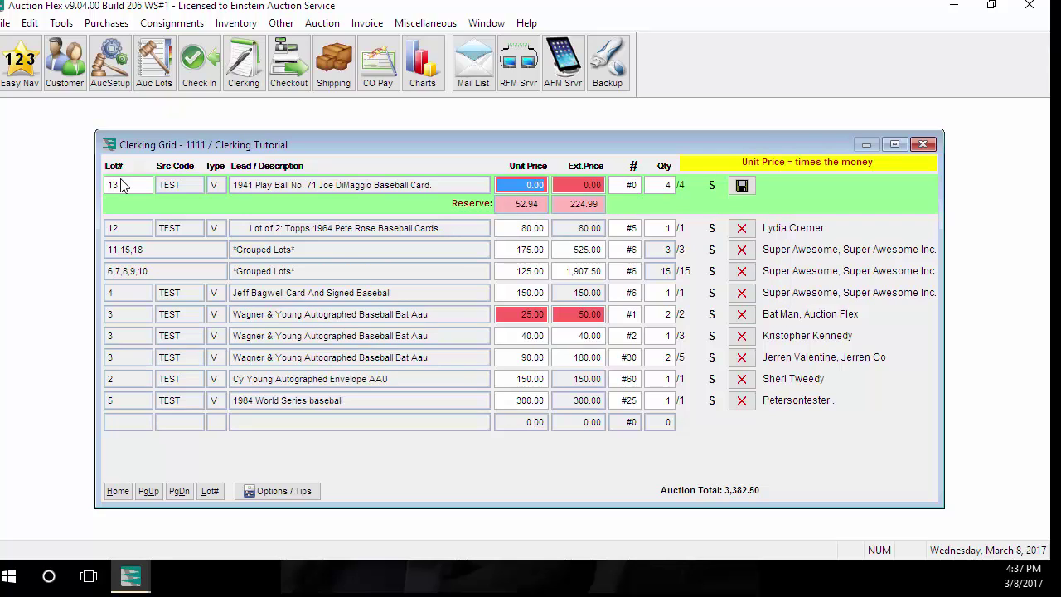
text(50)
key(BackSpace)
text(0)
key(Return)
key(Return)
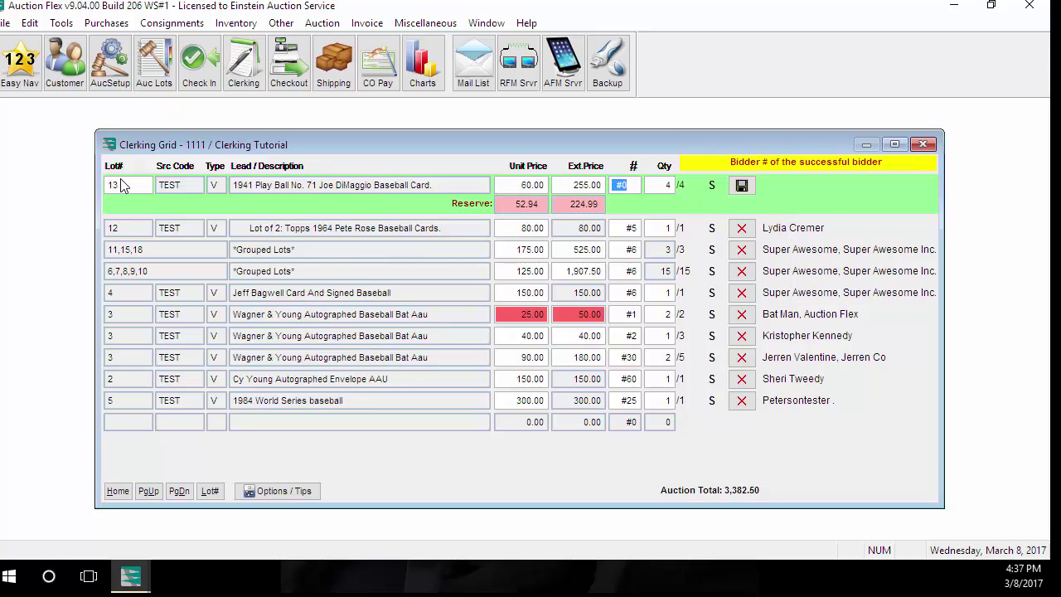
text(5)
key(Return)
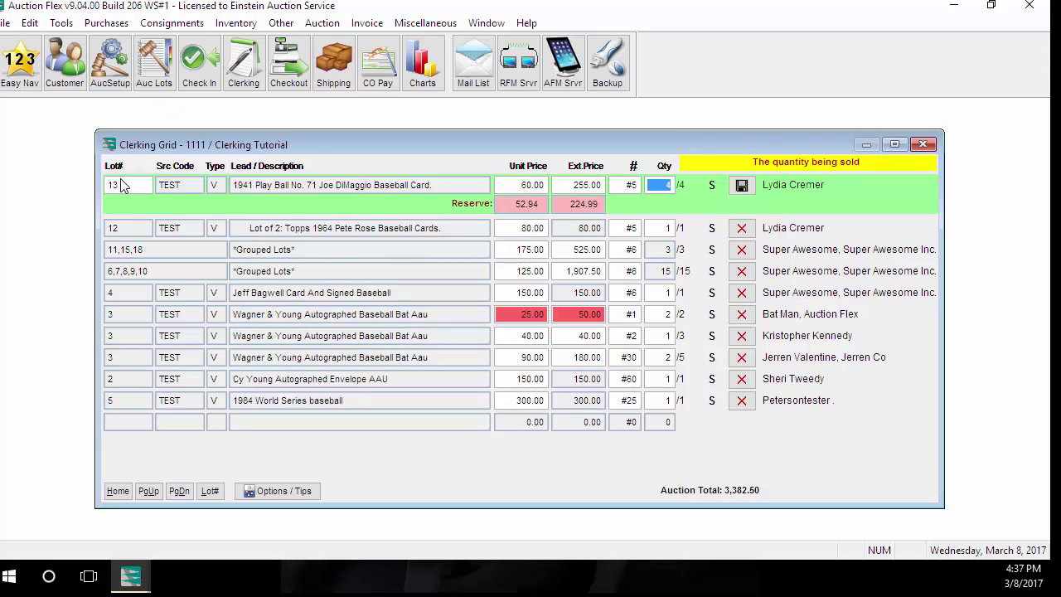
text(1)
key(Return)
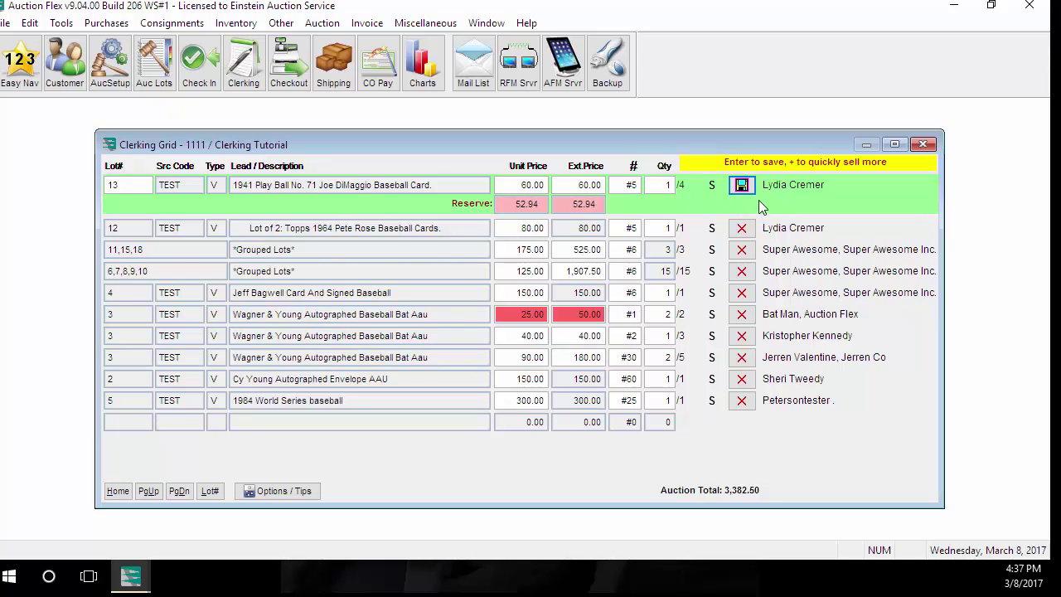
key(plus)
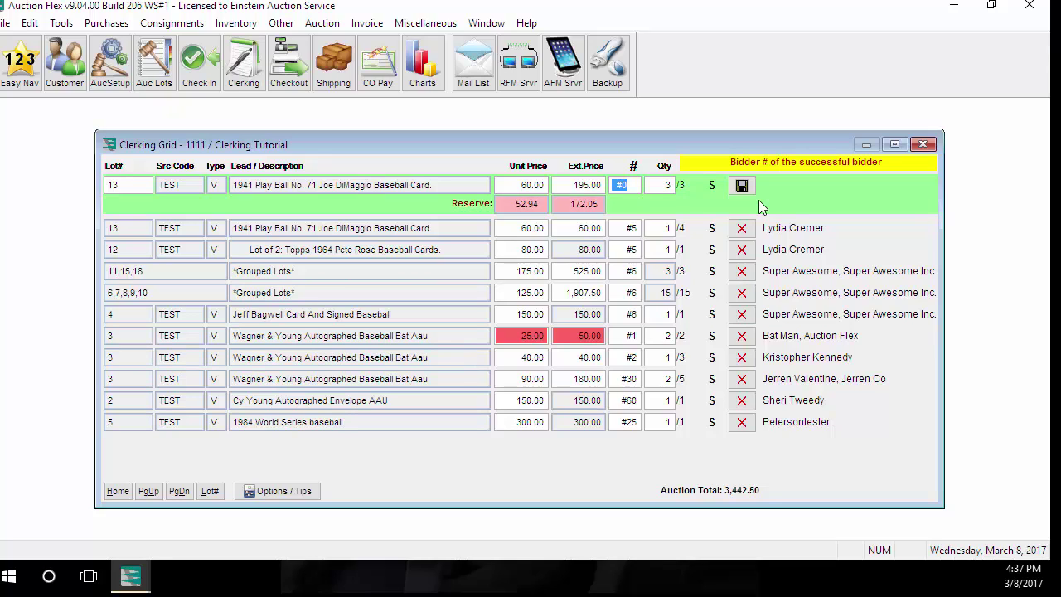
Record 2 more units of lot 13 sold at 60 each to bidder 3, saving with the quick sell-more option.
text(3)
key(Return)
text(2)
key(Return)
key(plus)
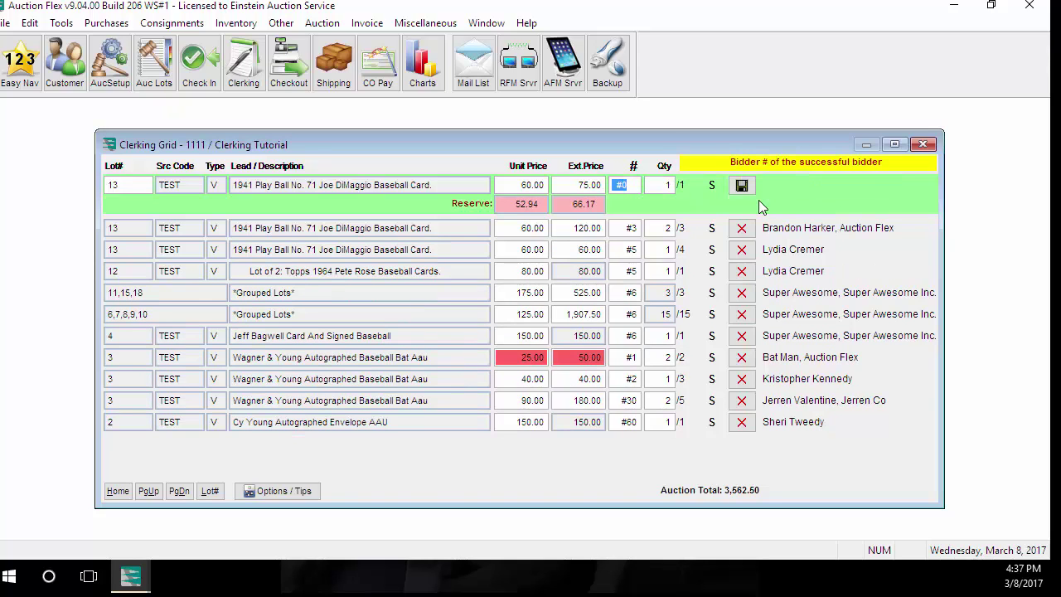
Record the last unit of lot 13 as sold to bidder 90 at a unit price of 50.
text(90)
key(Home)
key(Return)
text(50)
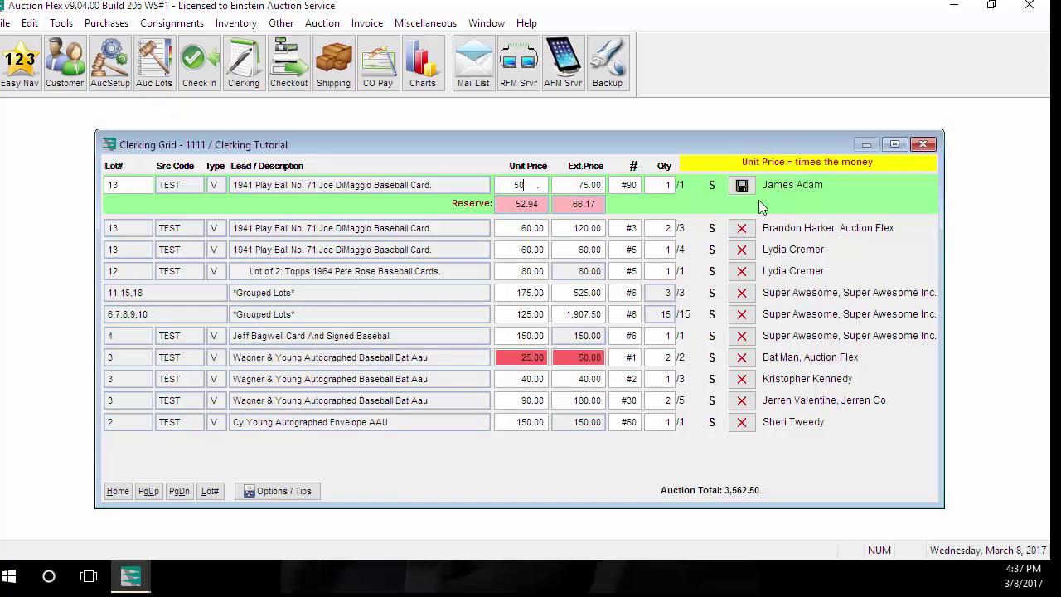
key(Return)
key(Return)
key(Return)
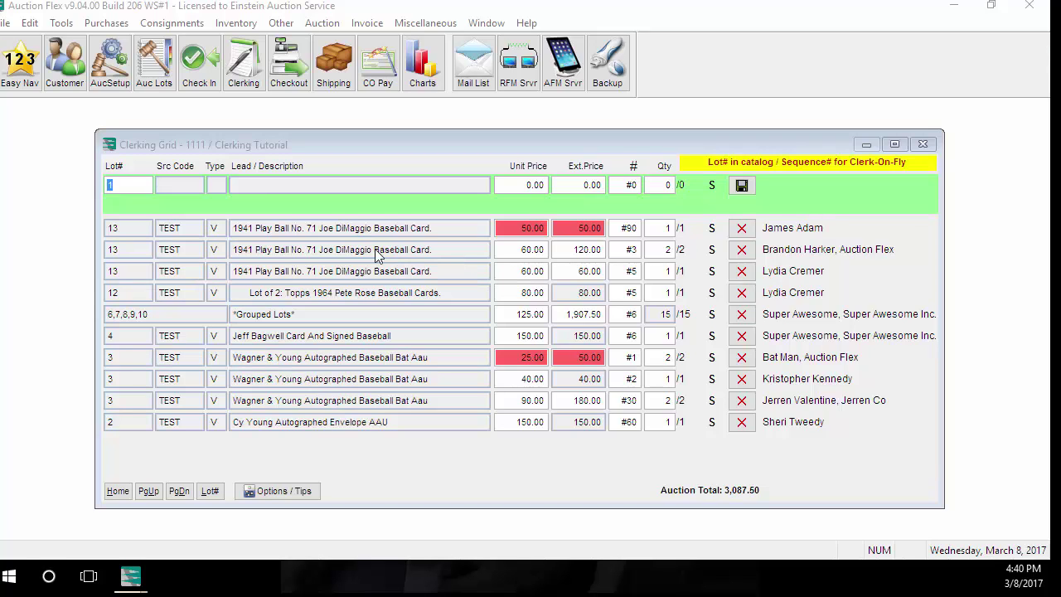
Clerk uncatalogued lot 55 on the fly with source code TEST and description Computer Monitor, sold at 50 to bidder 8.
click(132, 182)
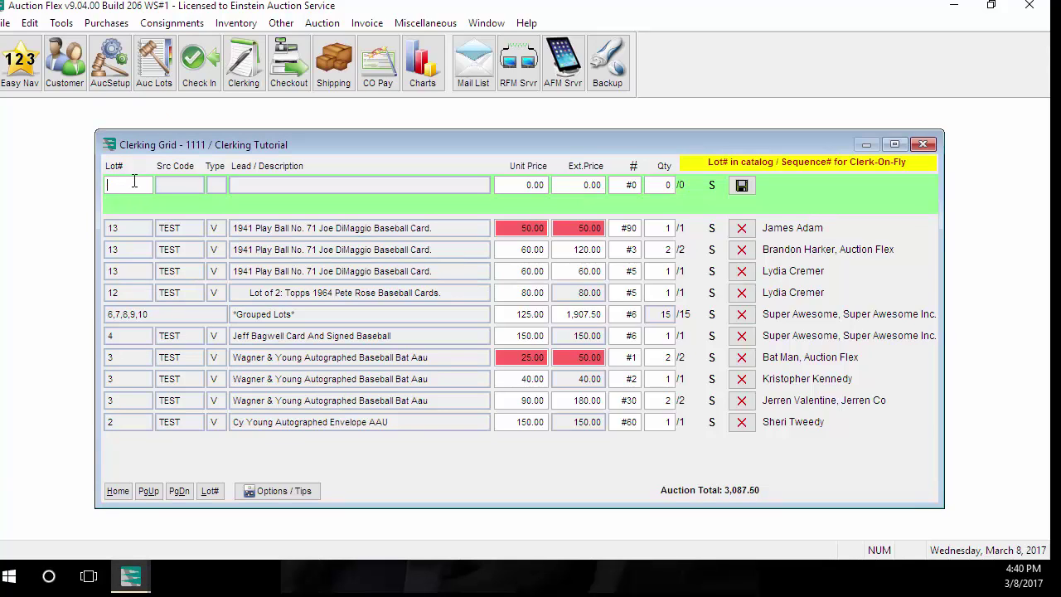
text(055)
key(Return)
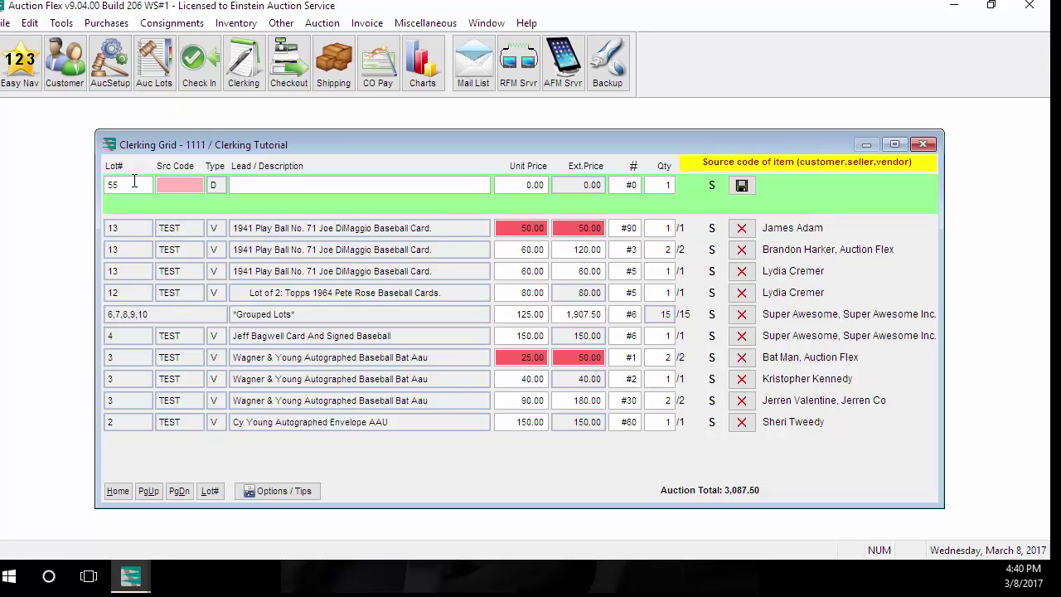
text(TEST)
key(Return)
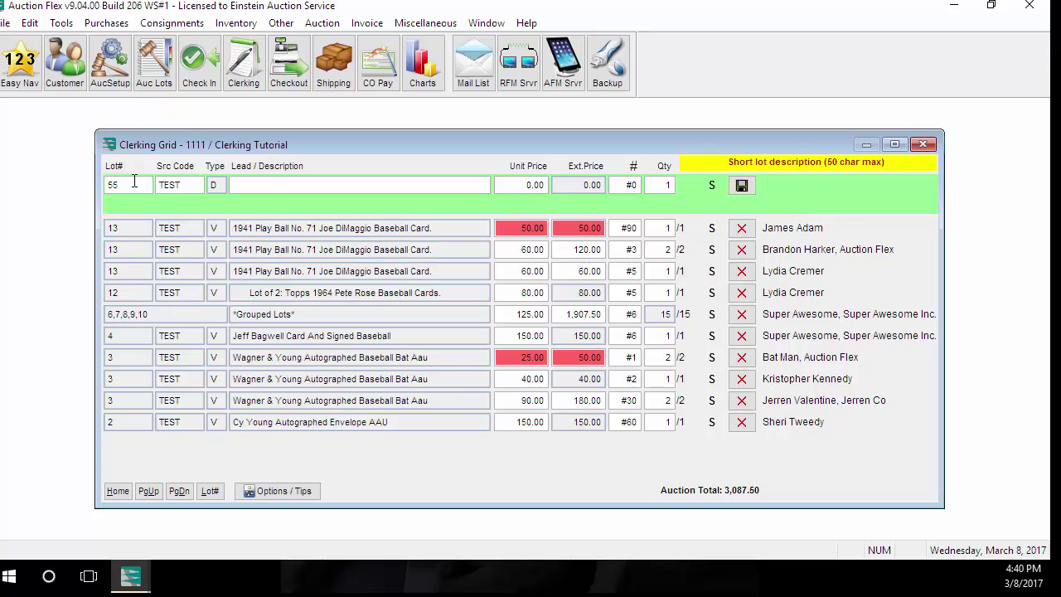
text(Computer Monitor)
key(Return)
text(50)
key(Return)
text(8)
key(Return)
key(Return)
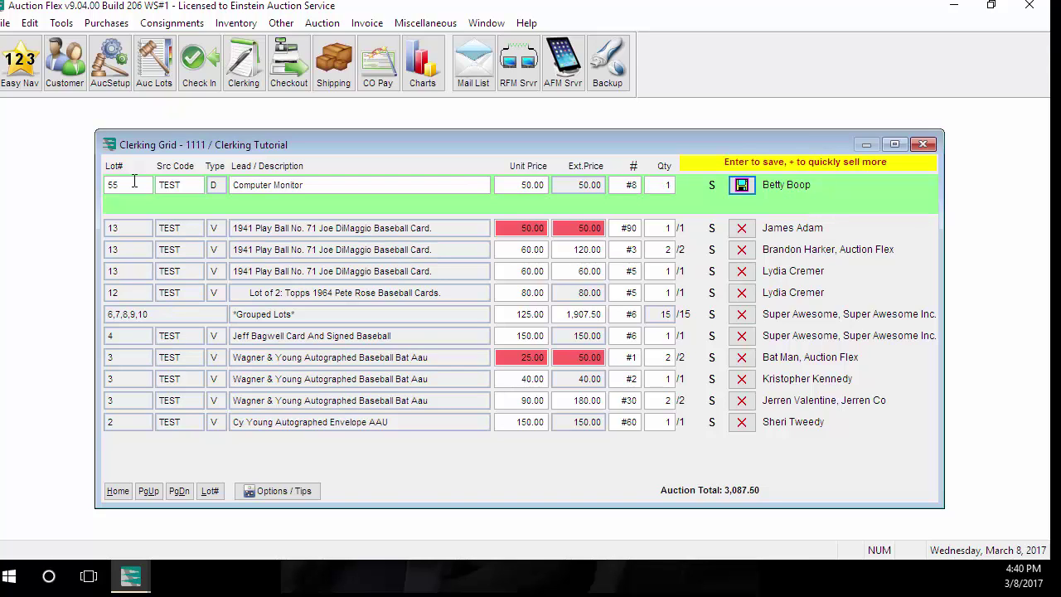
key(Return)
Record lot 14 as sold at a unit price of 160 to bidder 6.
text(14)
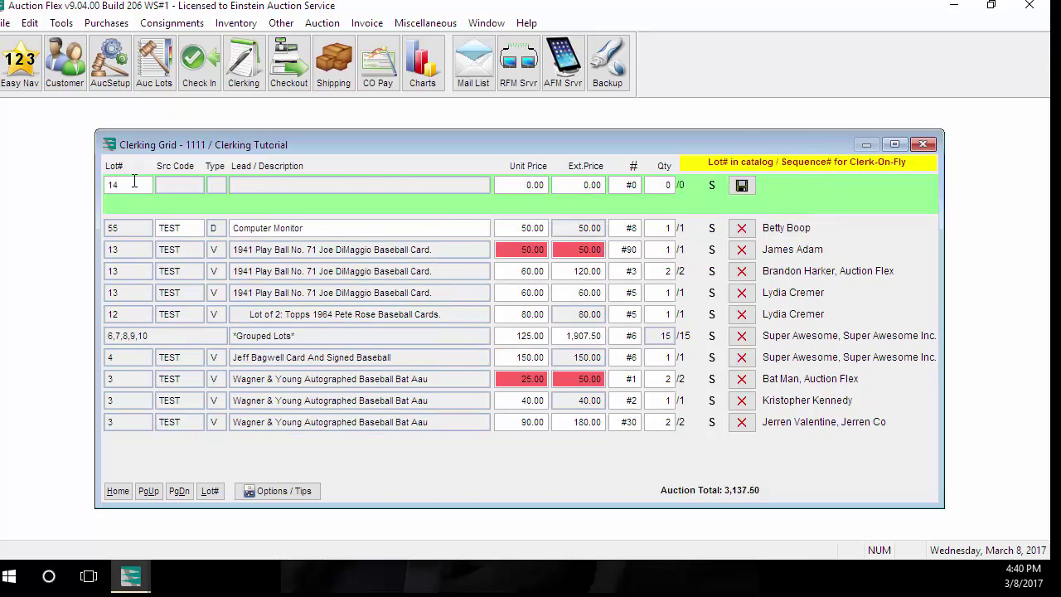
key(Return)
text(160)
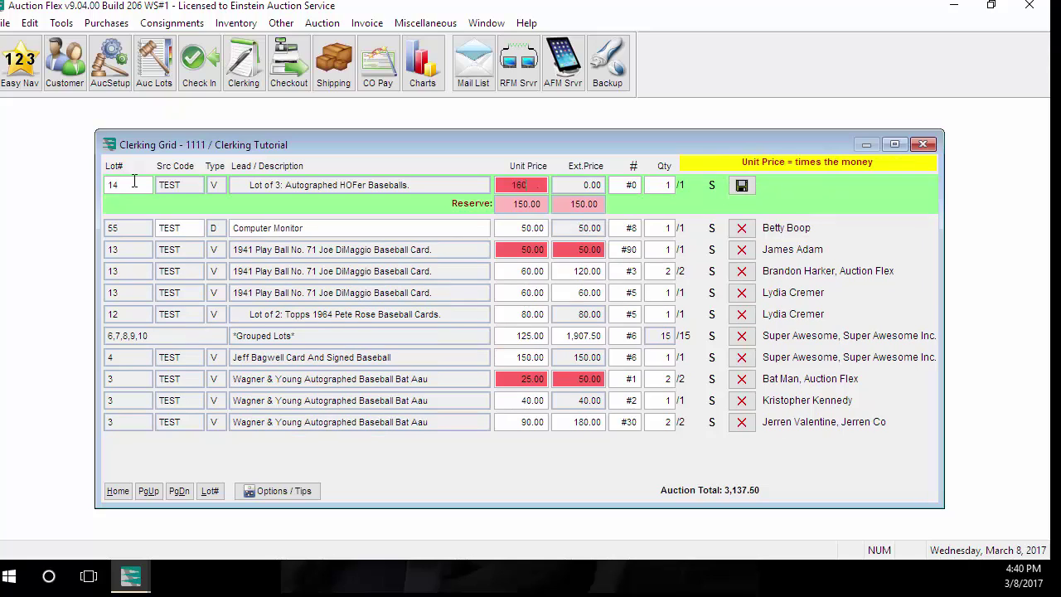
key(Return)
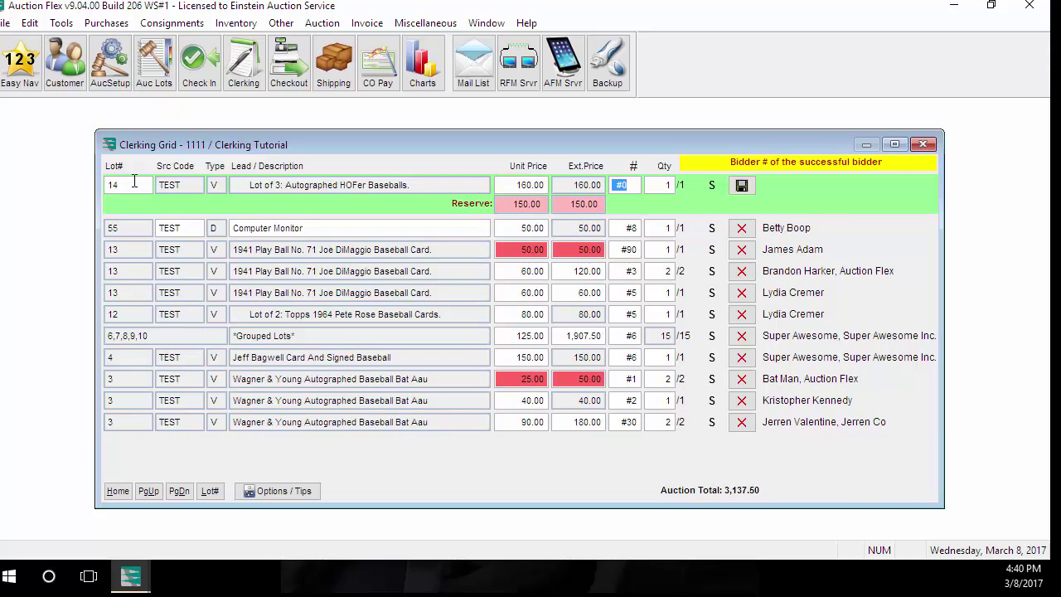
text(6)
key(Return)
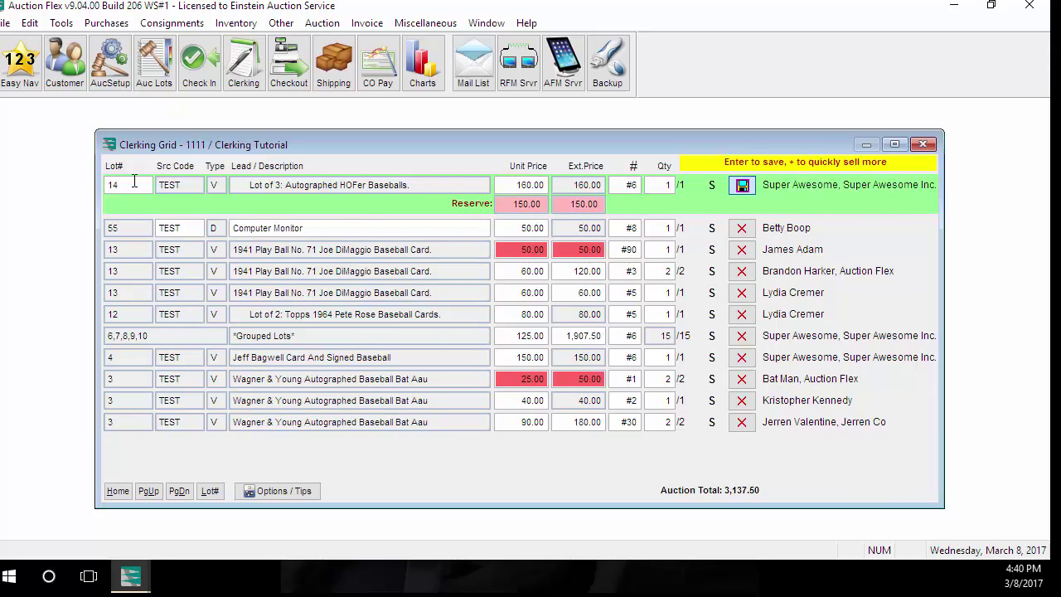
key(Return)
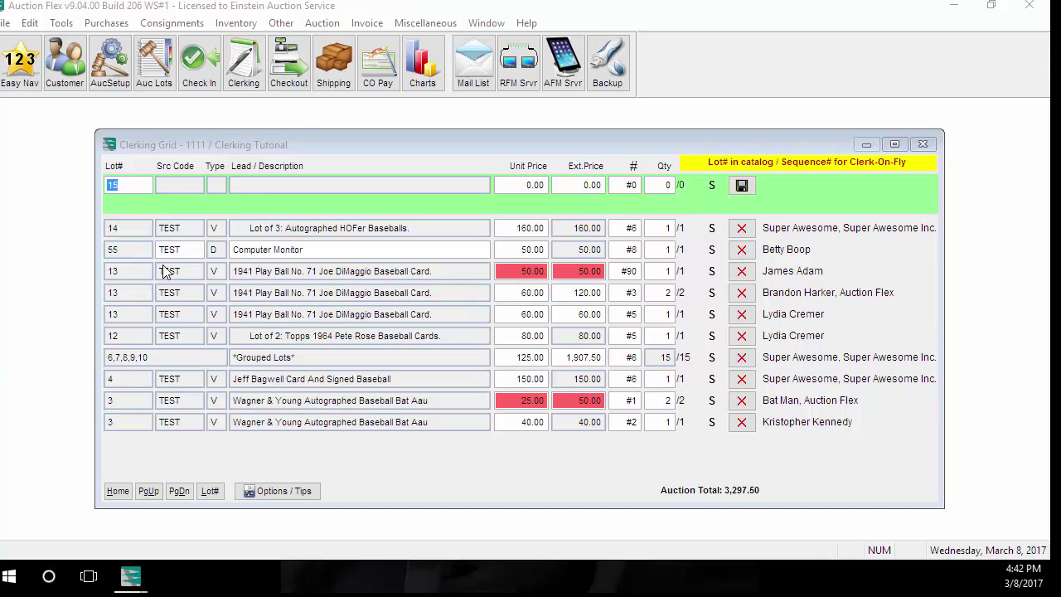
Clerk lot 56 on the fly under source code TEST as Samsung cell phone, sold at 75 to bidder 5.
click(134, 184)
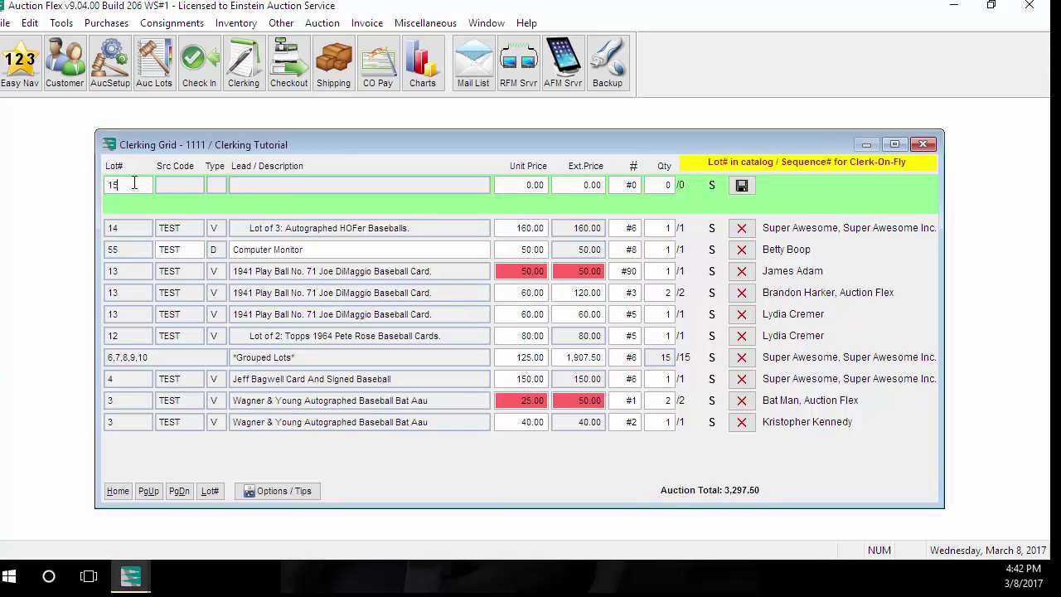
text(56)
key(Return)
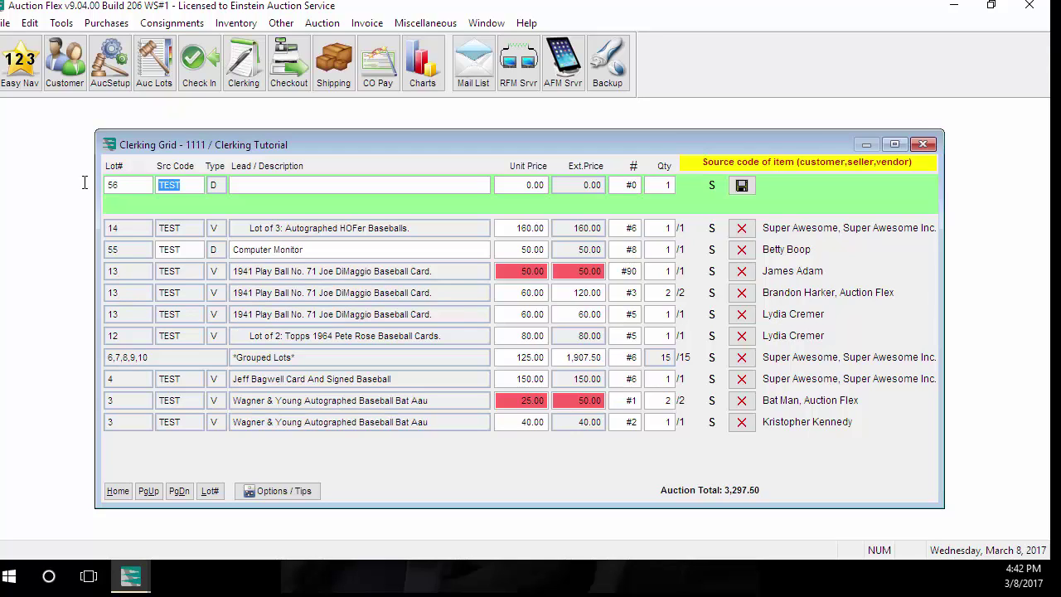
key(Tab)
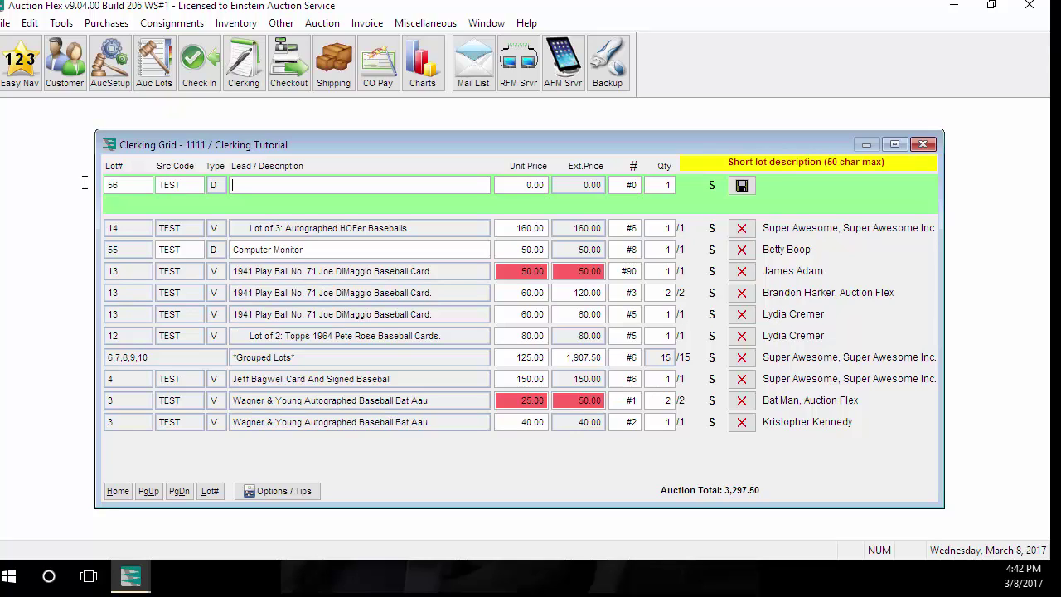
text(Samsung cell phone)
key(Tab)
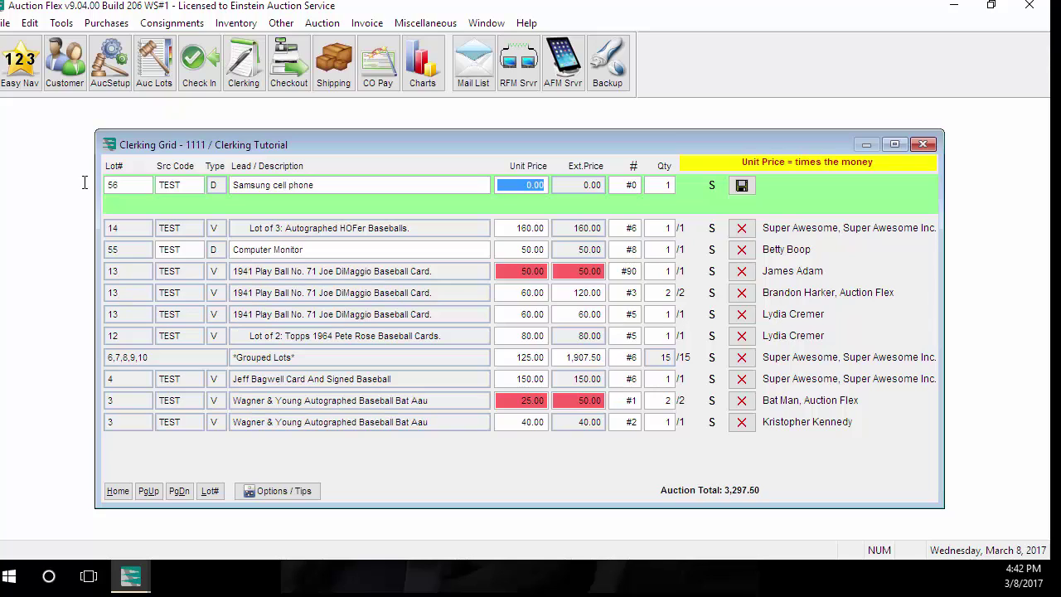
text(75)
key(Tab)
text(5)
key(Tab)
key(Tab)
key(Tab)
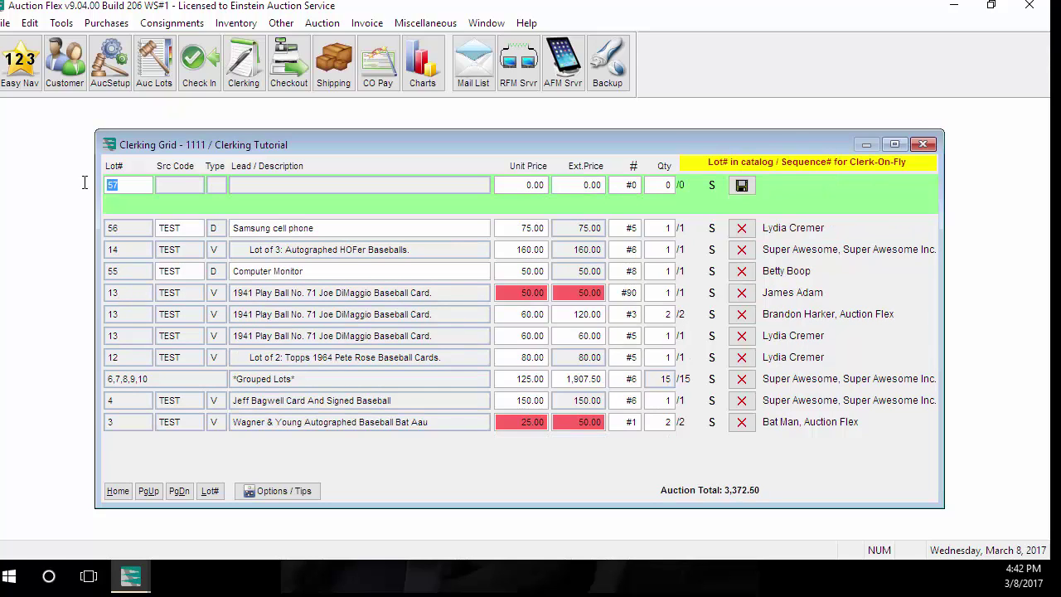
Clerk lot 57 on the fly as Tools, selling 3 units at 15 each to bidder 6 with the quick sell-more option.
key(Tab)
key(Tab)
text(Tools)
key(Tab)
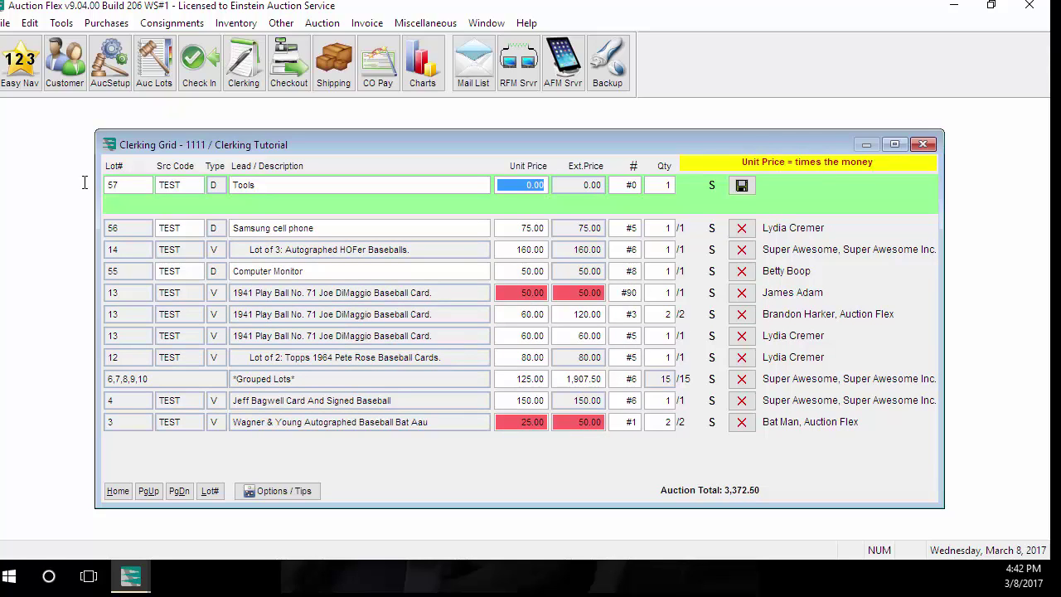
text(15 .)
key(Tab)
text(6)
key(Tab)
text(3)
key(Tab)
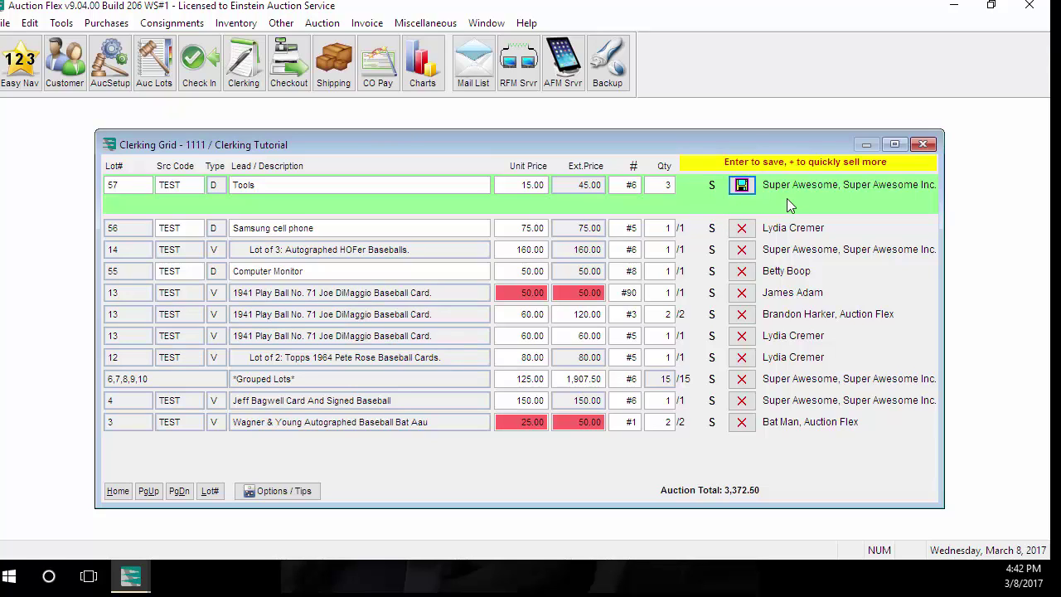
key(plus)
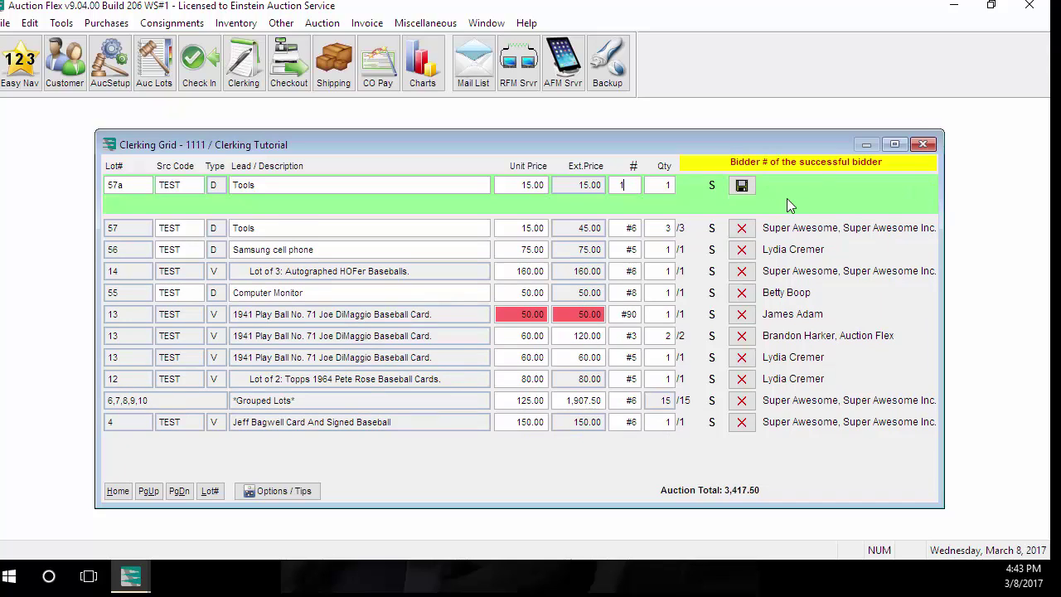
Record 3 more Tools units at 15 each to bidder 10, saving with the quick sell-more option.
text(10)
key(Return)
text(3)
key(Return)
key(plus)
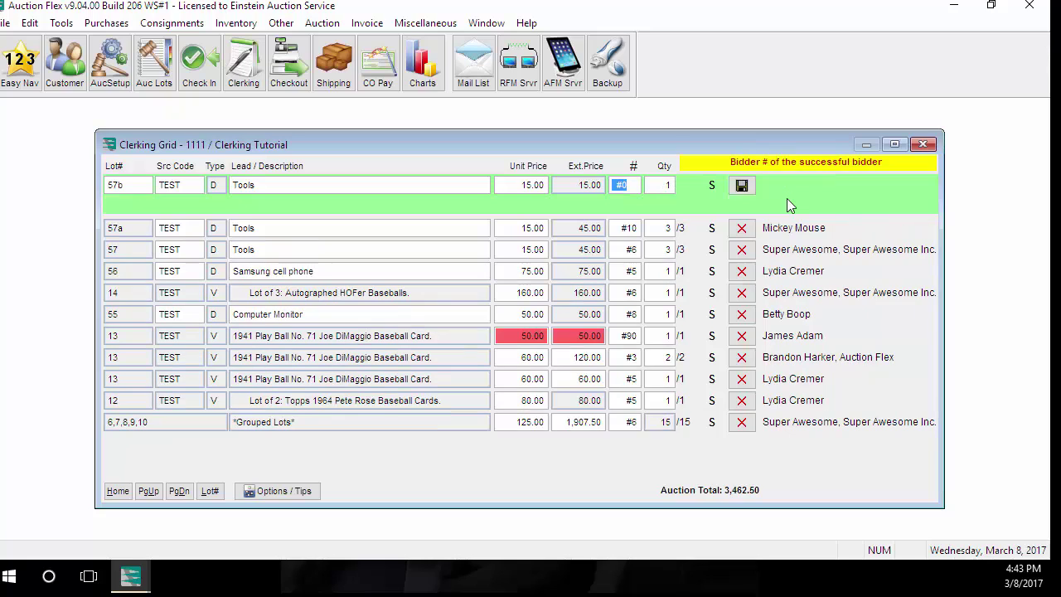
Record 2 more Tools units at 15 each to bidder 8, saving with the quick sell-more option.
text(8)
key(Return)
text(2)
key(Return)
key(plus)
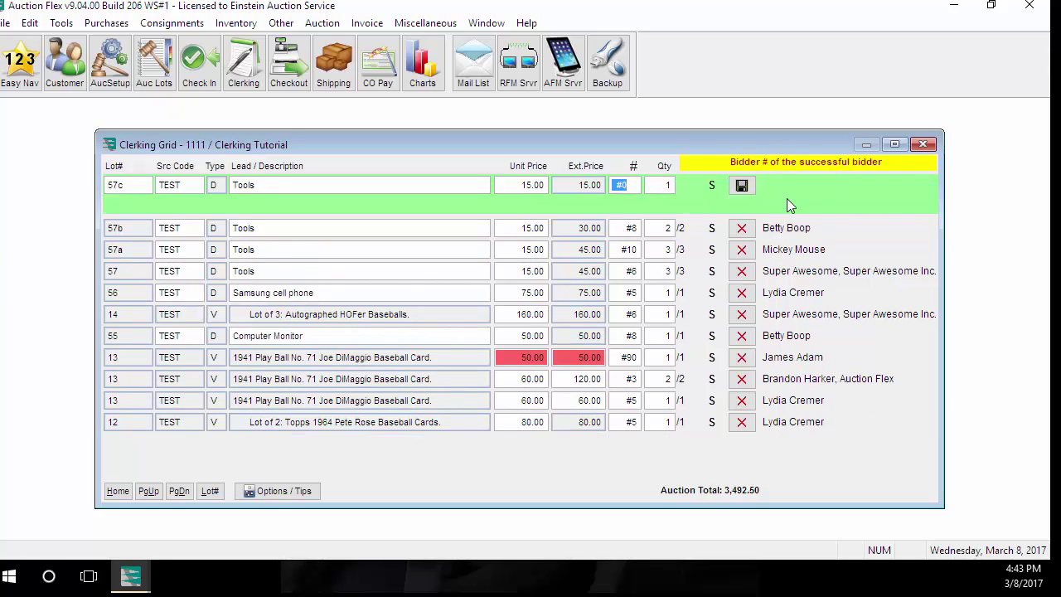
Record 7 more Tools units at 15 each to bidder 90, saving with the quick sell-more option.
text(90)
key(Return)
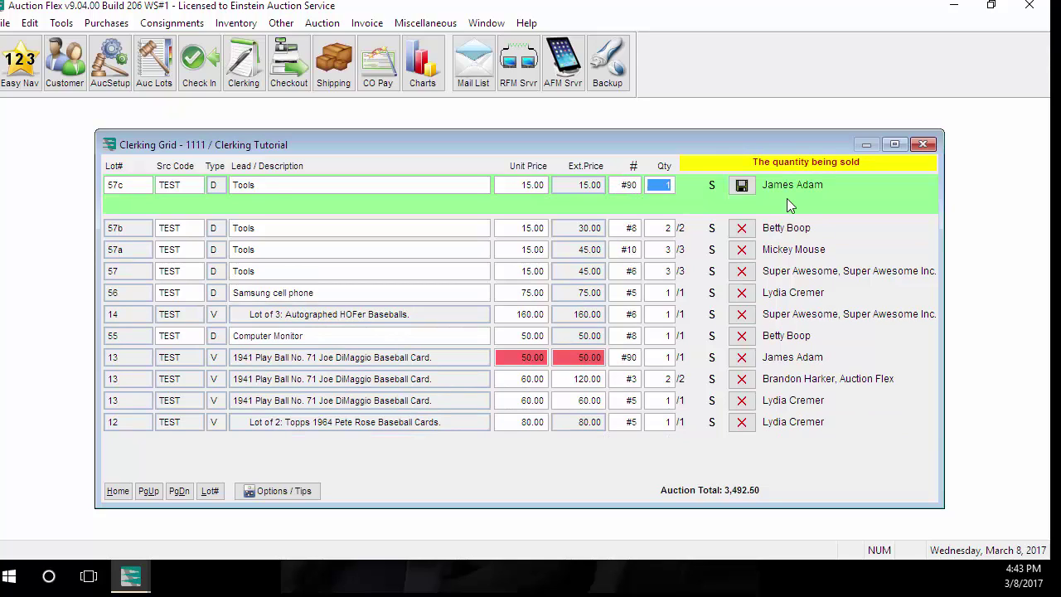
text(7)
key(Return)
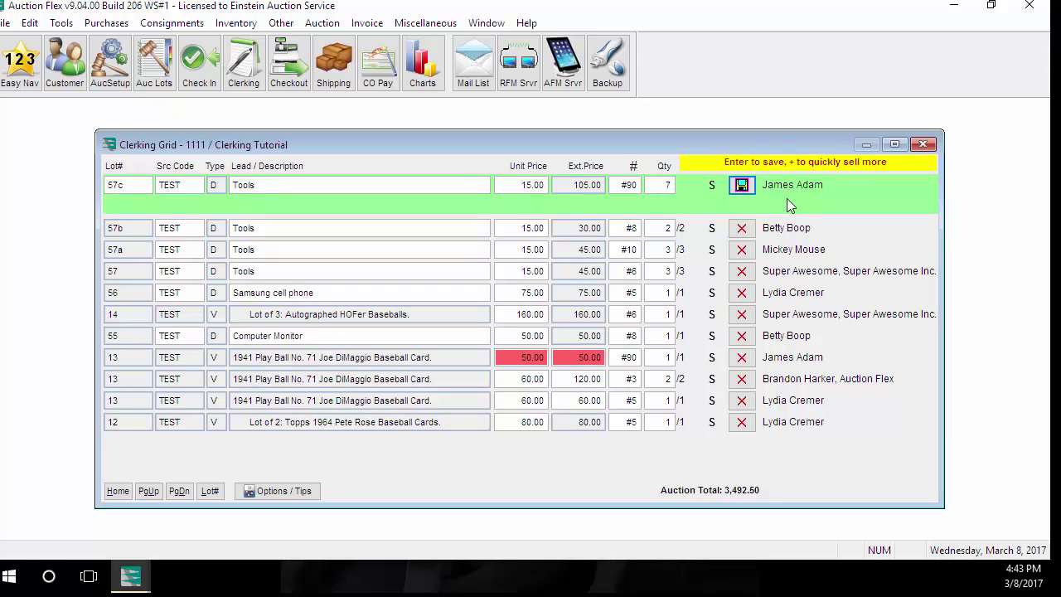
key(plus)
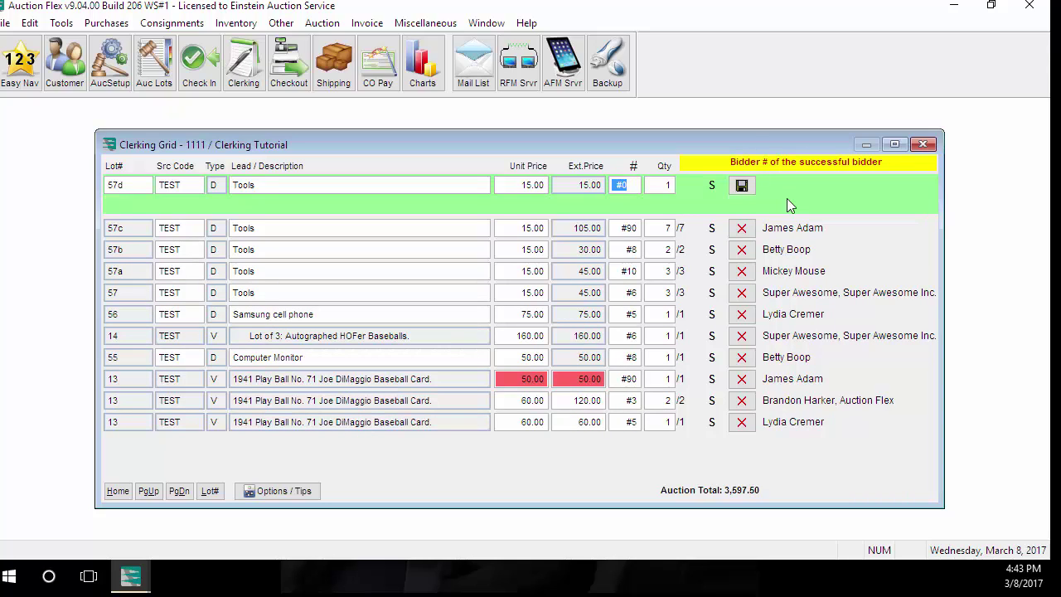
Lower the Tools unit price to 10 and sell 2 units to bidder 15, saving with the quick sell-more option.
key(shift+Tab)
text(10)
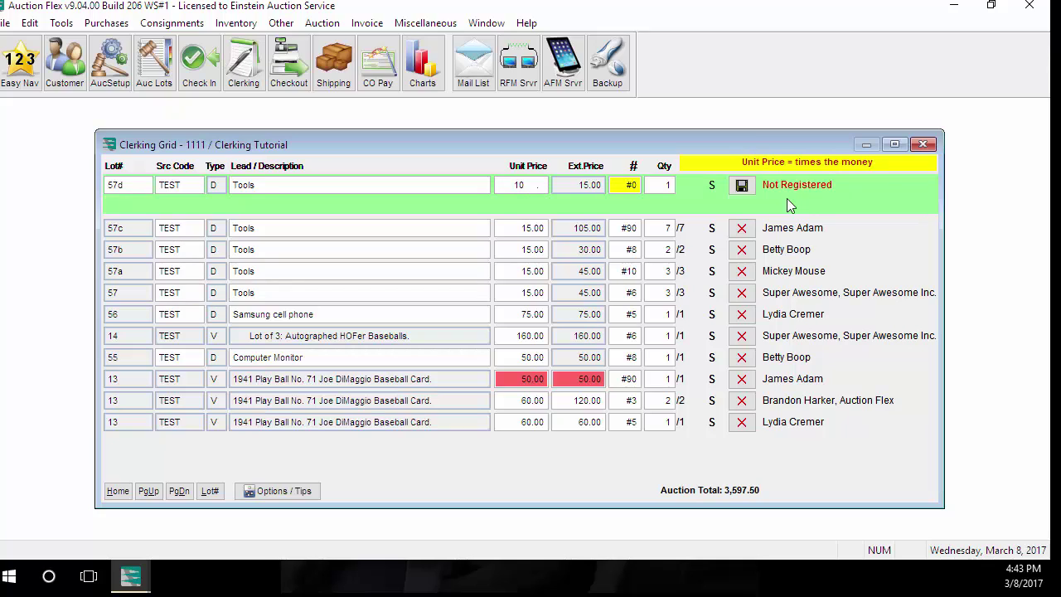
key(Tab)
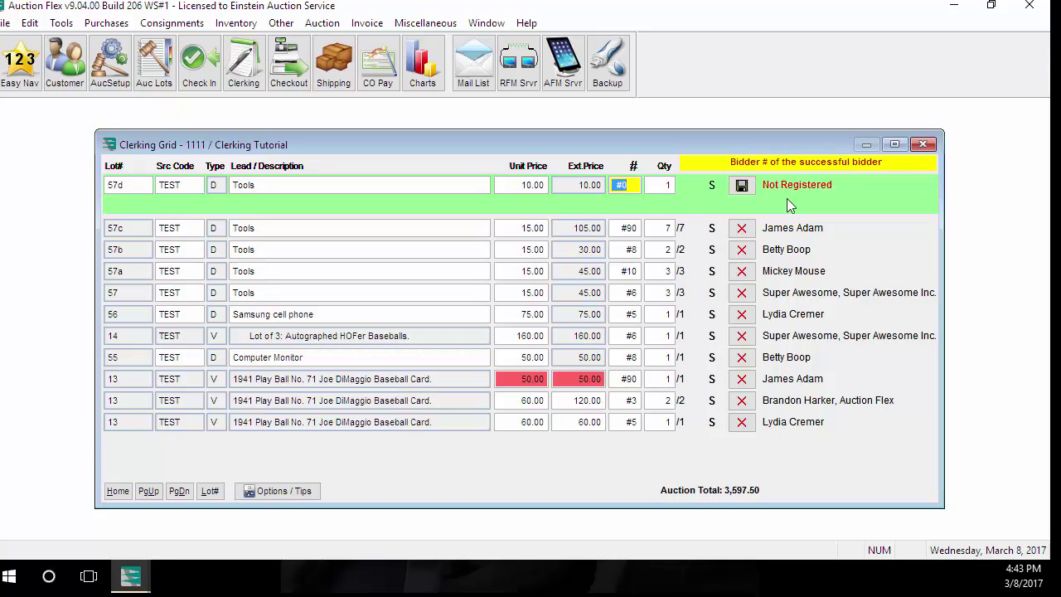
text(15)
key(Tab)
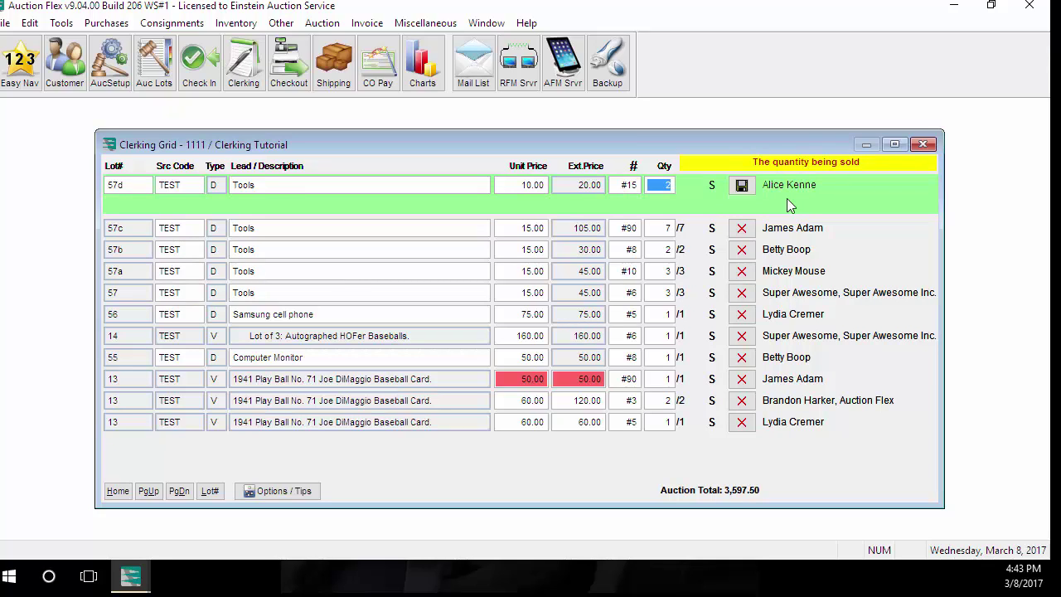
key(Tab)
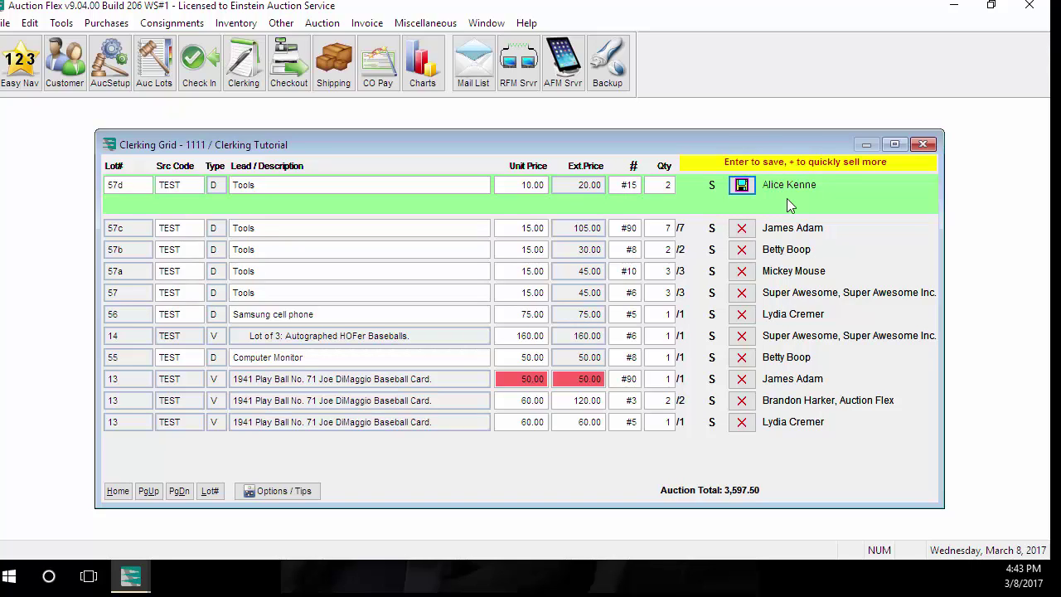
key(plus)
Record 3 more Tools units at 10 each to bidder 70, saving with the quick sell-more option.
text(70)
key(Tab)
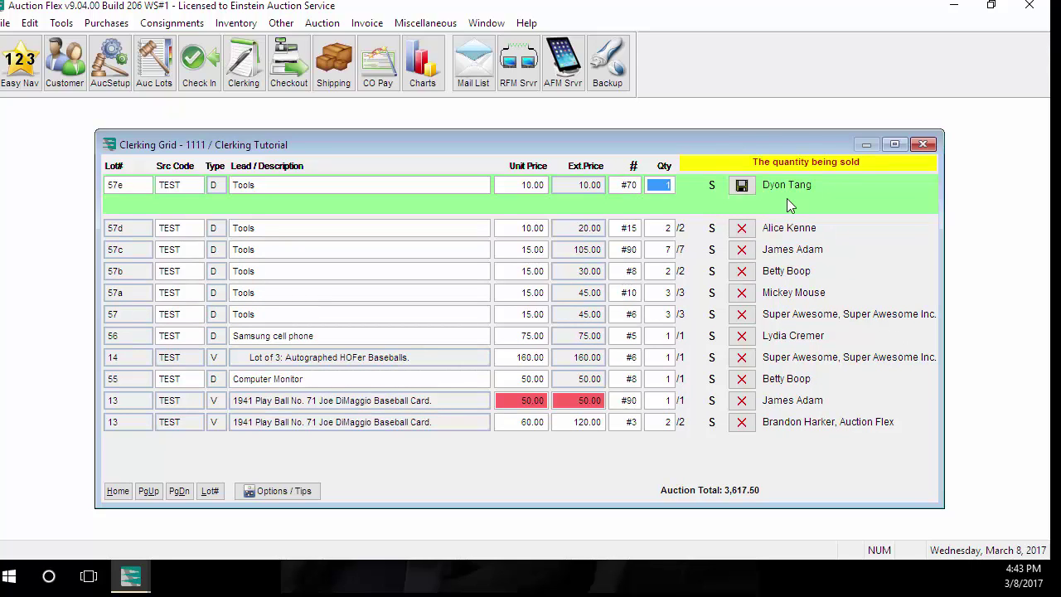
text(3)
key(Tab)
key(plus)
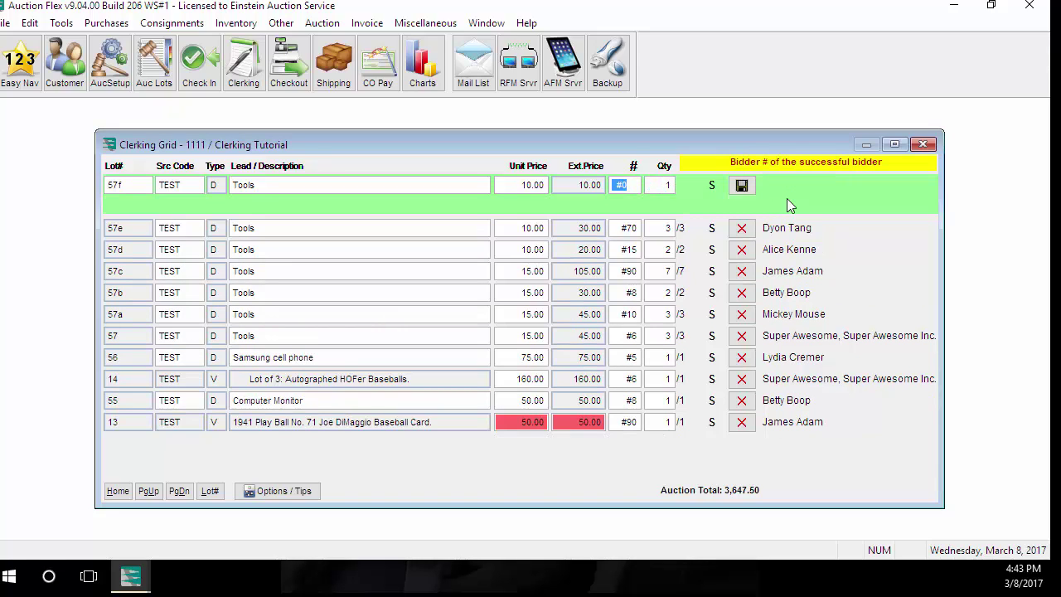
Record 1 more Tools unit at 10 to bidder 12, saving with the quick sell-more option.
text(12)
key(Tab)
key(Tab)
key(plus)
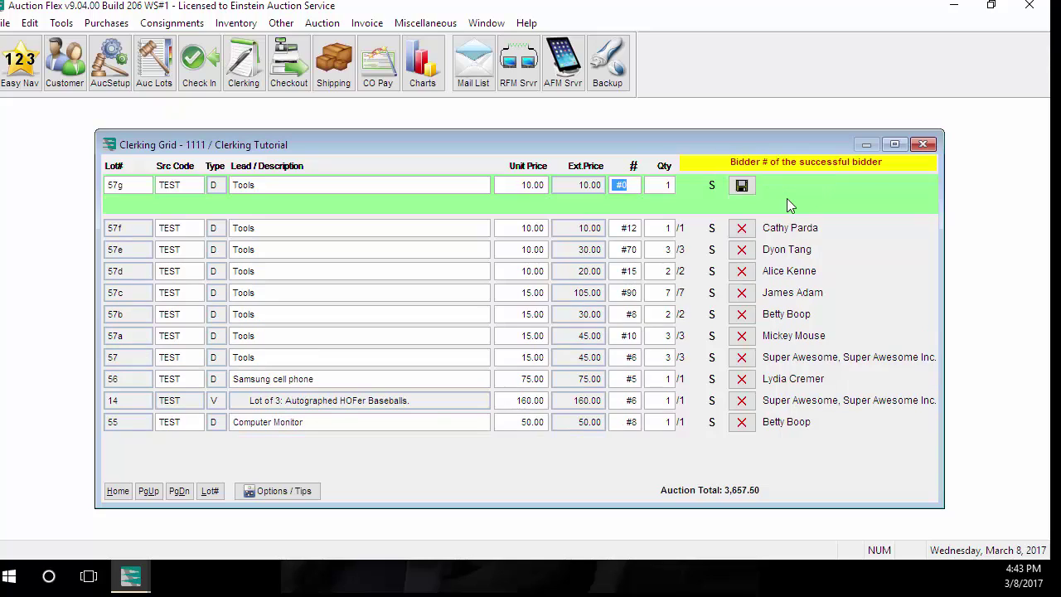
Lower the Tools unit price to 5 and sell 2 units to bidder 70, saving with the quick sell-more option.
key(shift+Tab)
text(5)
key(Tab)
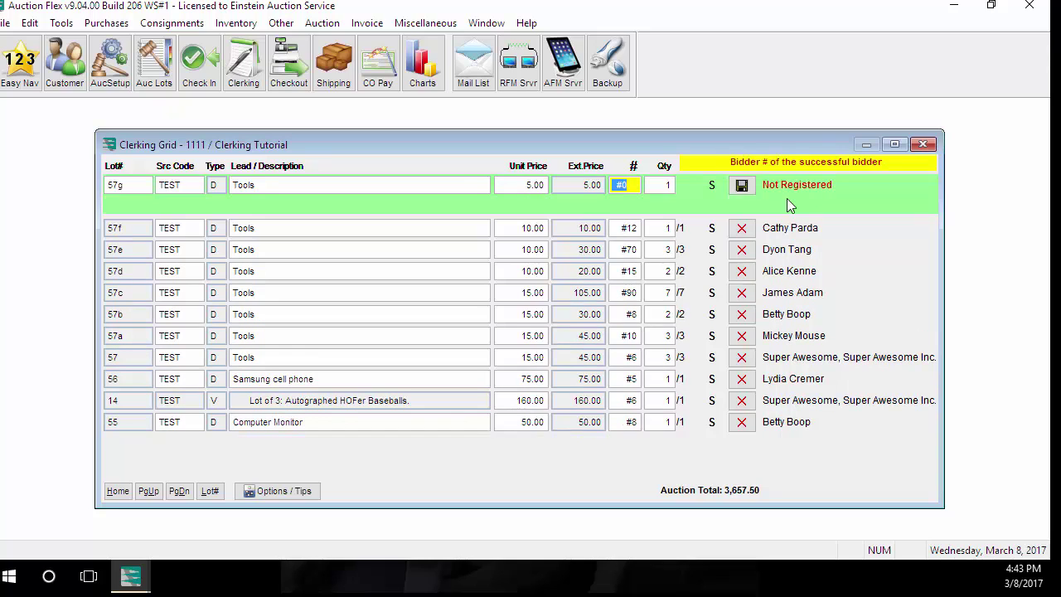
text(70)
key(Tab)
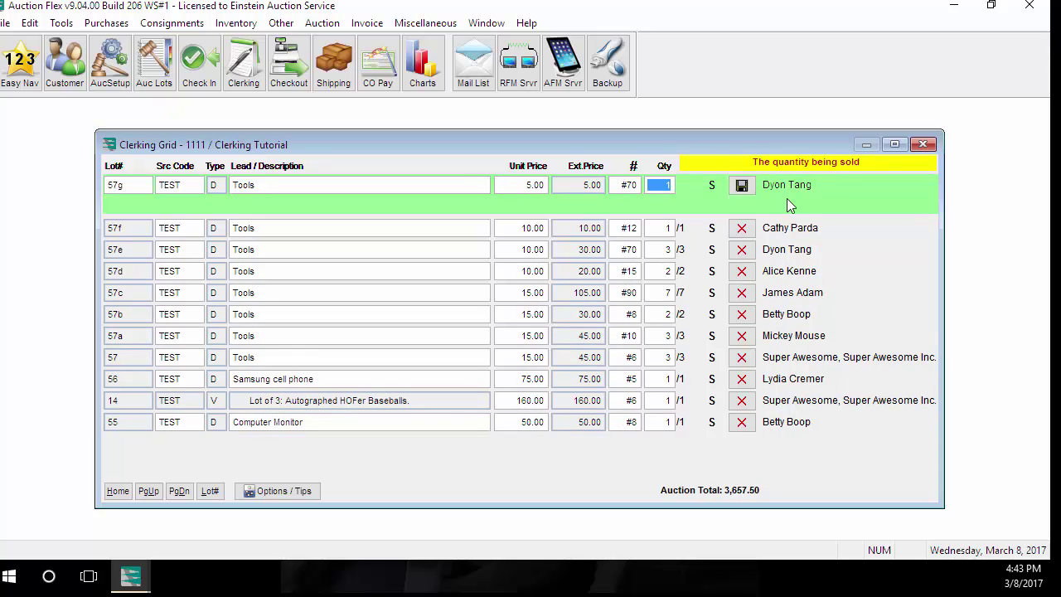
text(2)
key(Tab)
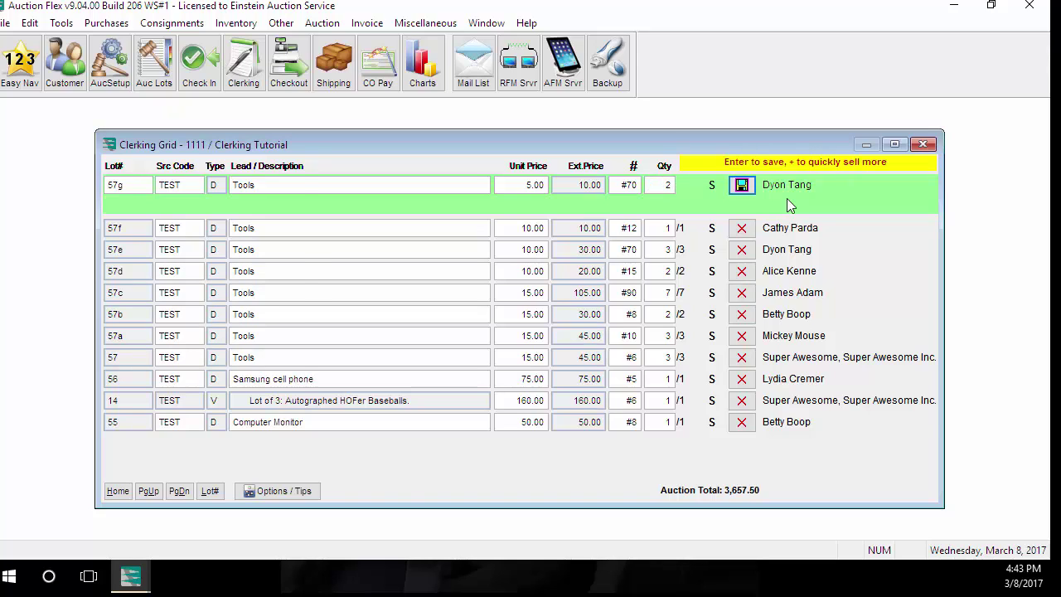
key(plus)
Record the last 2 Tools units at 5 each to bidder 60 and save without selling more.
text(60)
key(Tab)
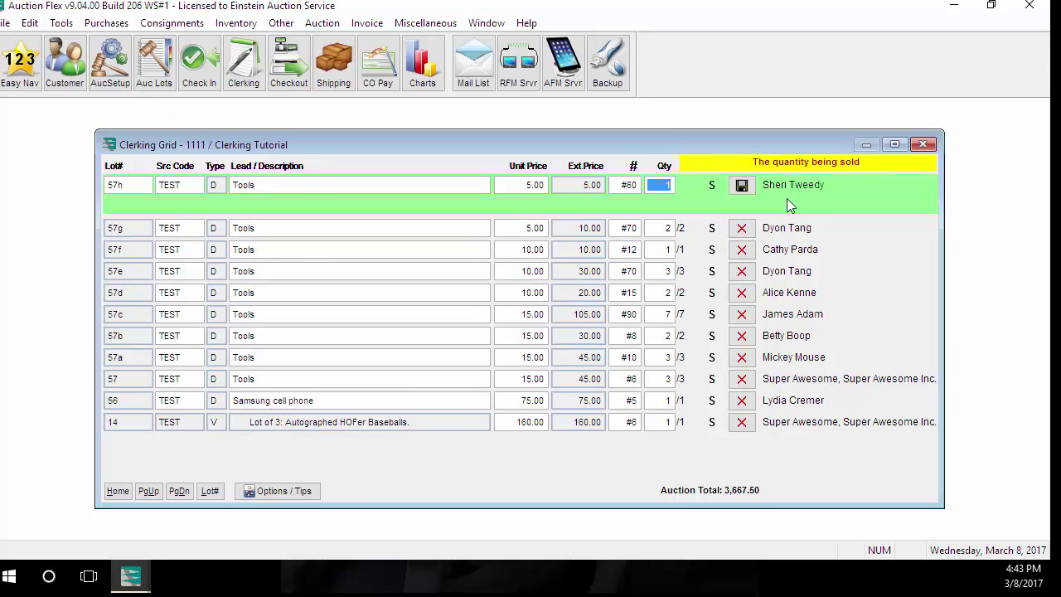
text(2)
key(Tab)
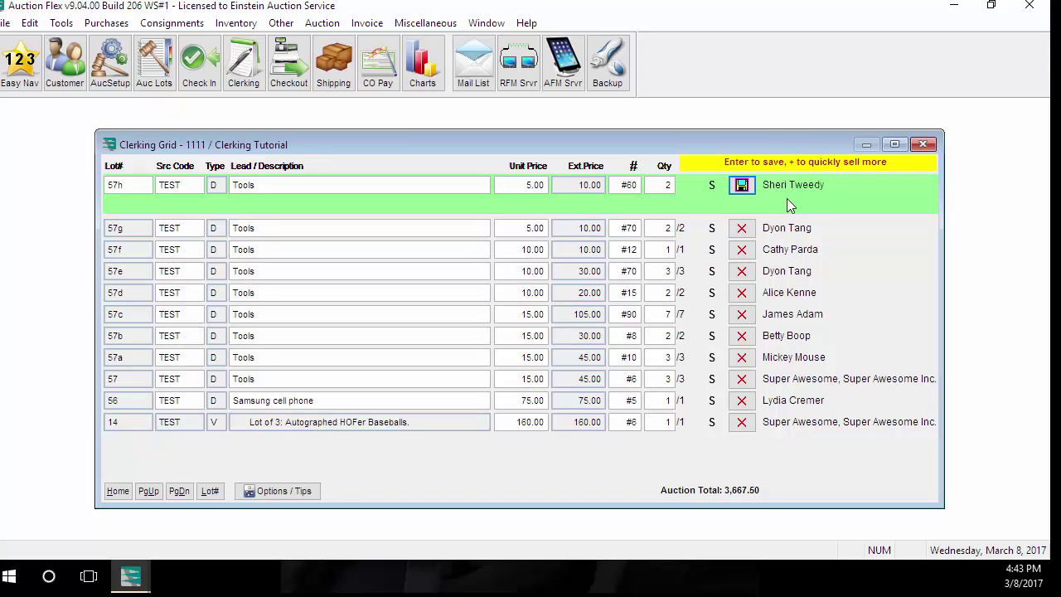
key(Return)
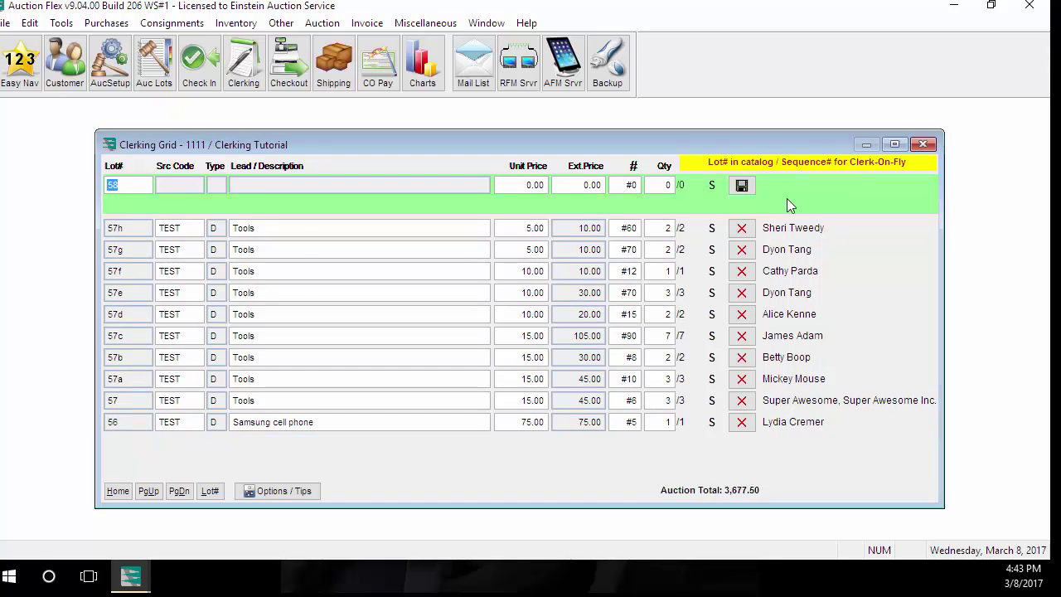
Clerk lot 59 on the fly under source code TEST as Speaker, sold at 15 to bidder 80.
key(Return)
key(Tab)
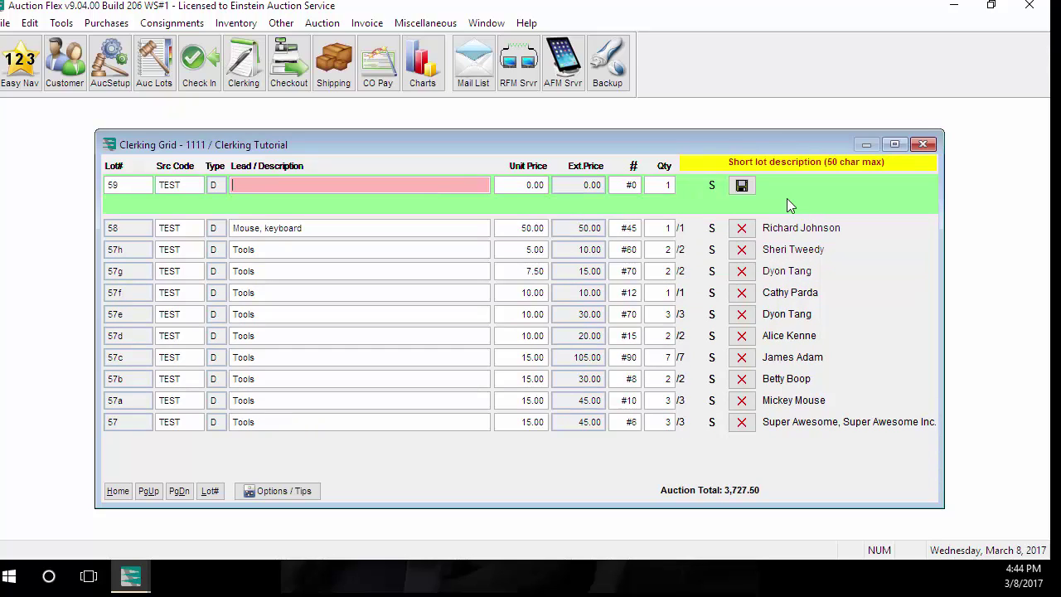
text(Speaker)
key(Tab)
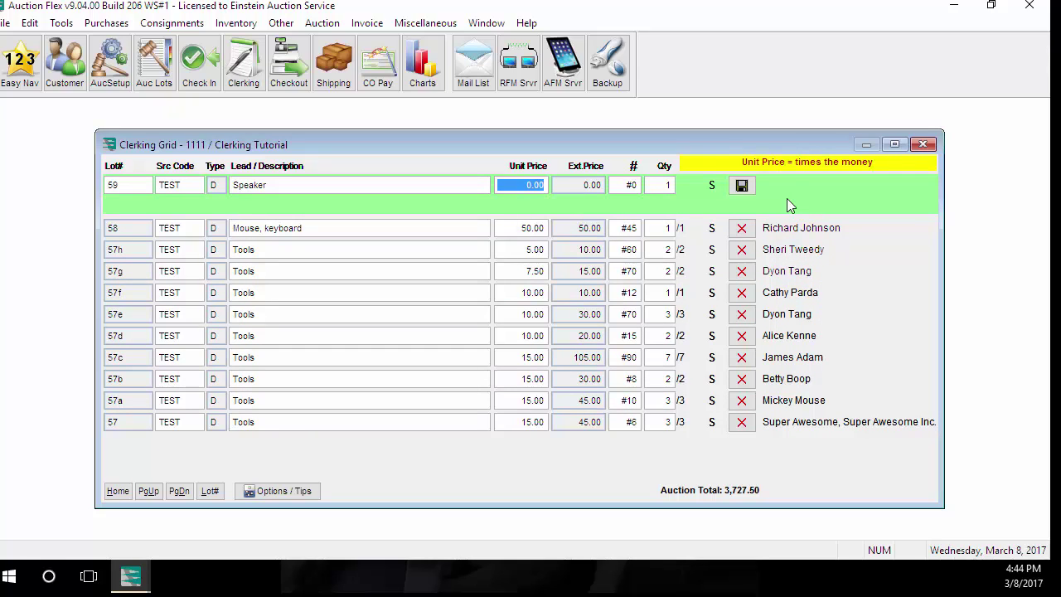
text(15.)
key(Tab)
text(80)
key(Tab)
key(Tab)
key(Return)
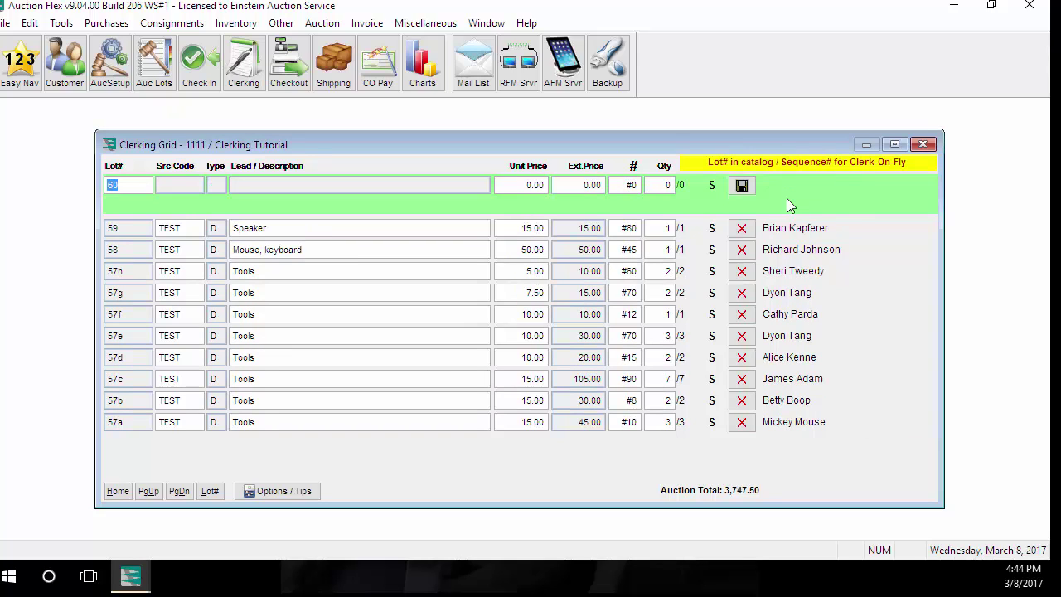
Clerk lot 60 on the fly under source code TEST as Desk, sold at 150 to bidder 8, and close the clerking grid.
key(Tab)
key(Tab)
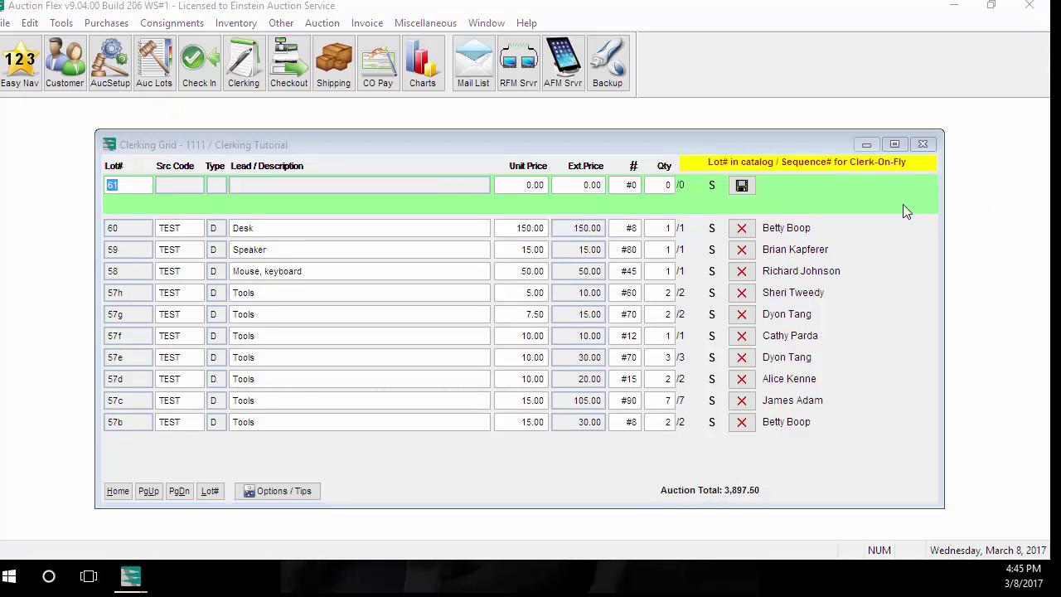
click(922, 145)
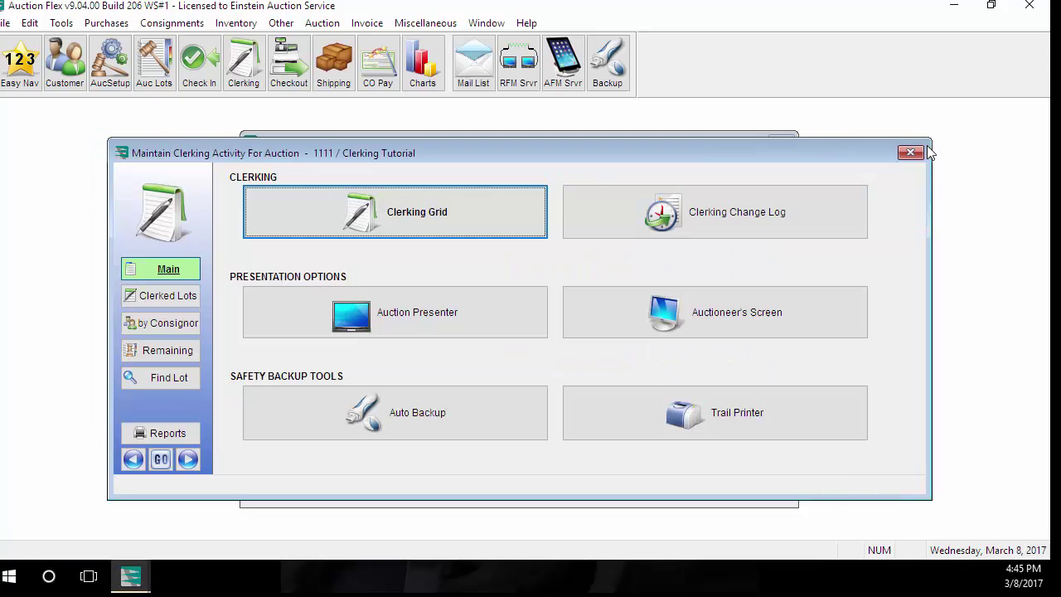
Review the Clerking Change Log through to its latest entries, including its lot number filter, and close it.
click(746, 214)
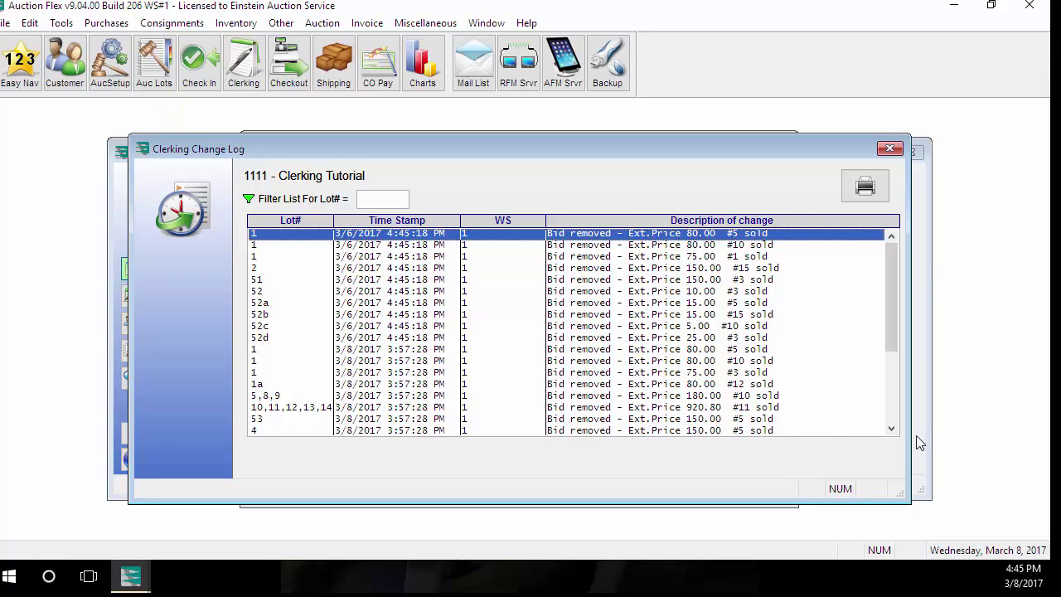
scroll(893, 425, down, 7)
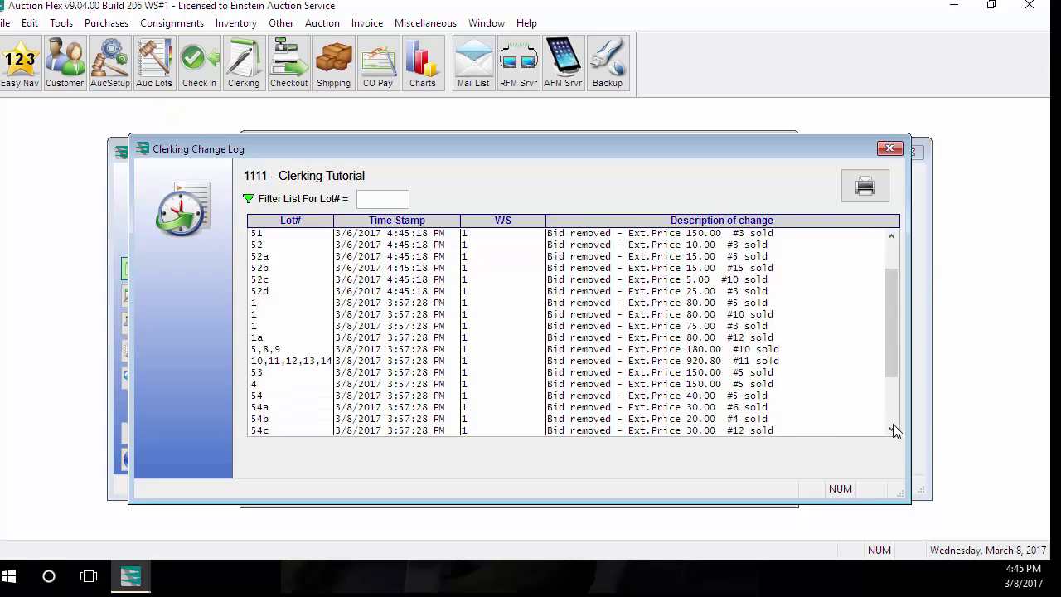
scroll(893, 427, down, 4)
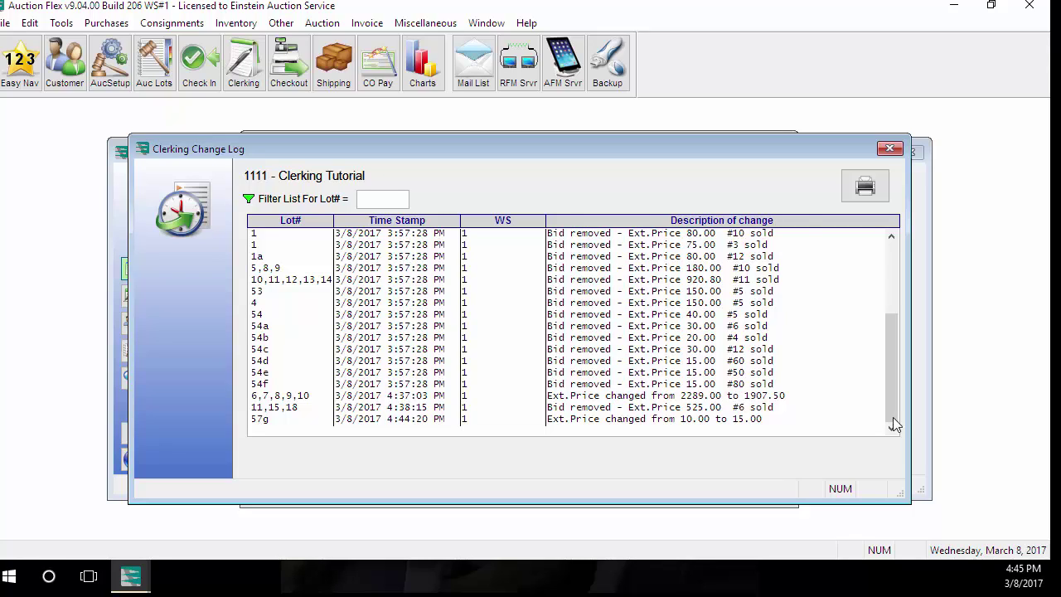
click(382, 203)
click(889, 149)
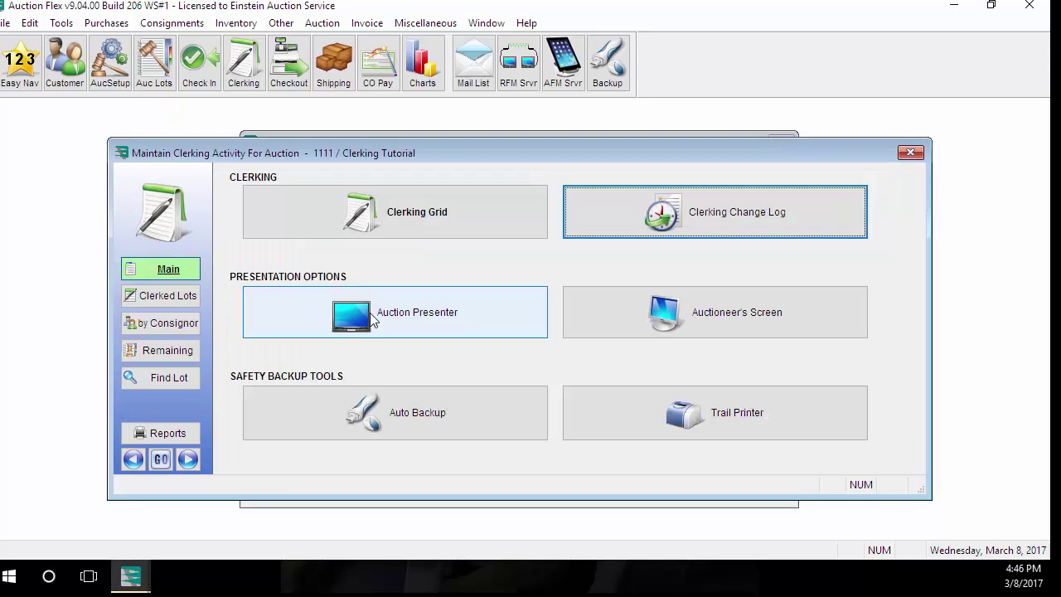
Review the clerked lots, checking the available search criteria and the bid details of lot 55, Computer Monitor.
click(186, 302)
click(278, 376)
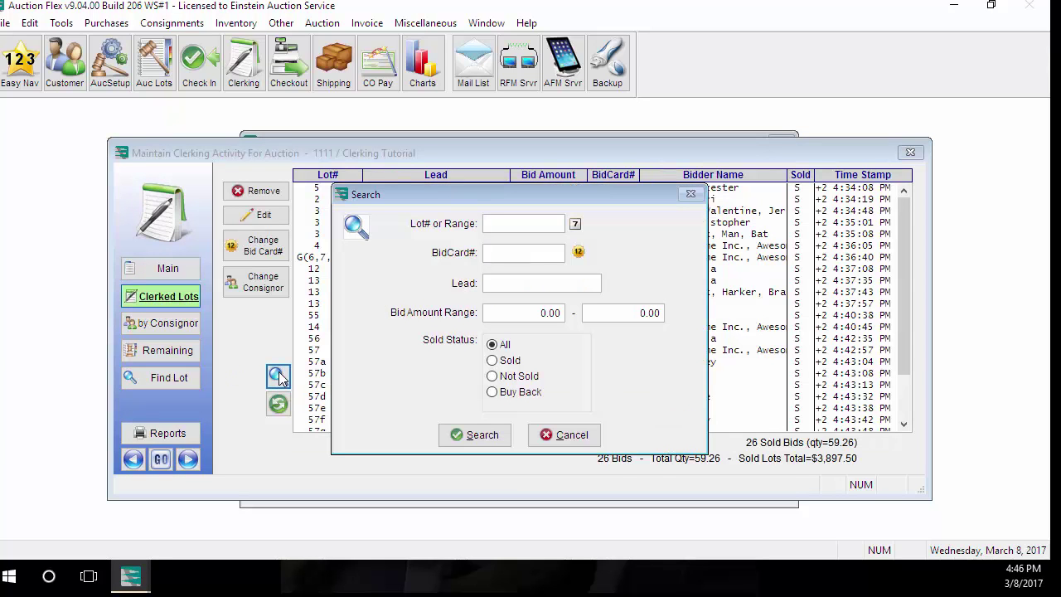
click(558, 439)
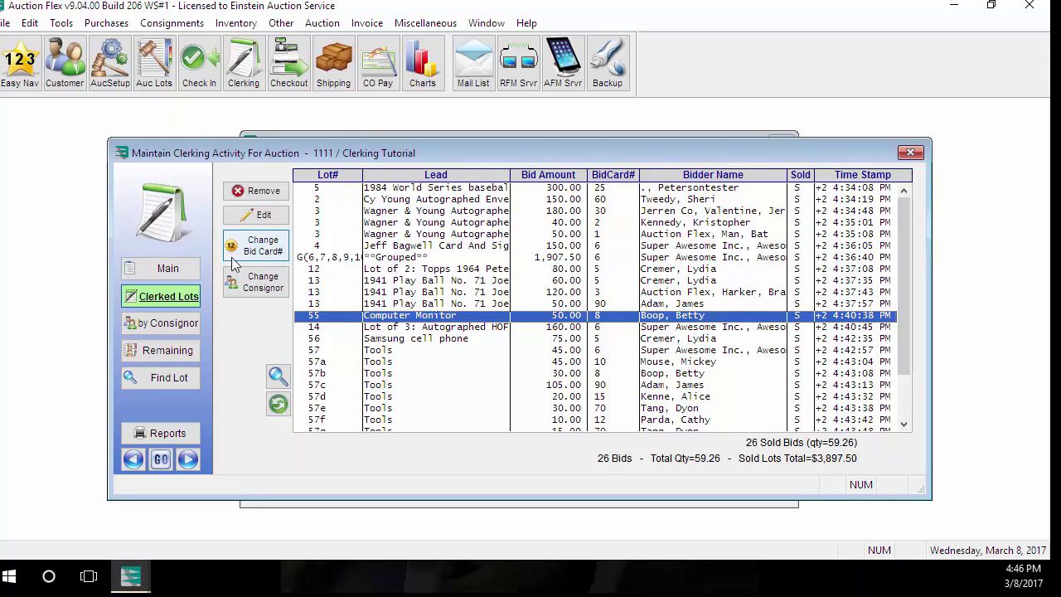
click(253, 217)
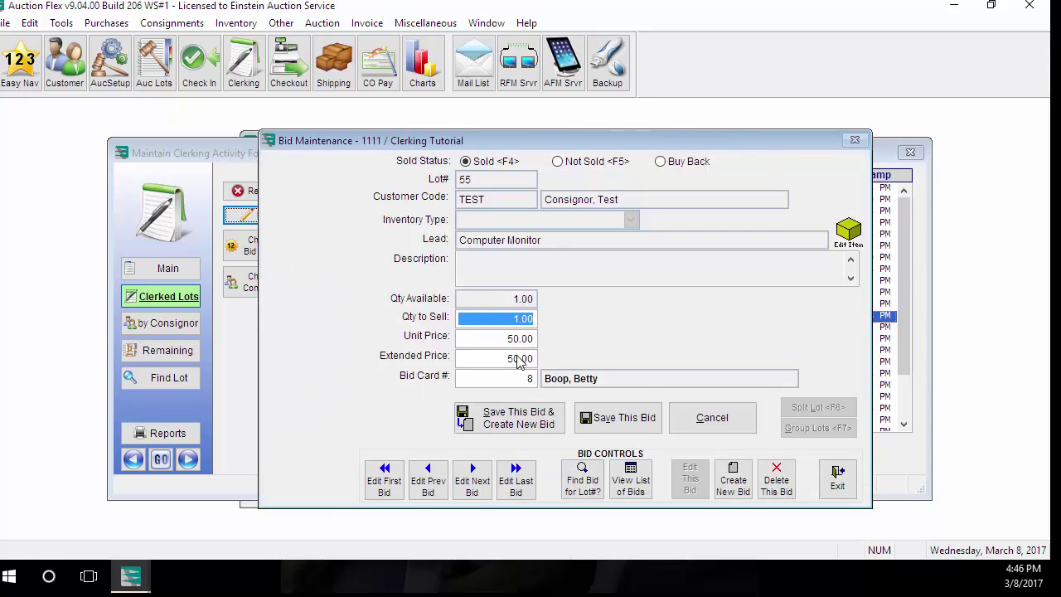
click(839, 487)
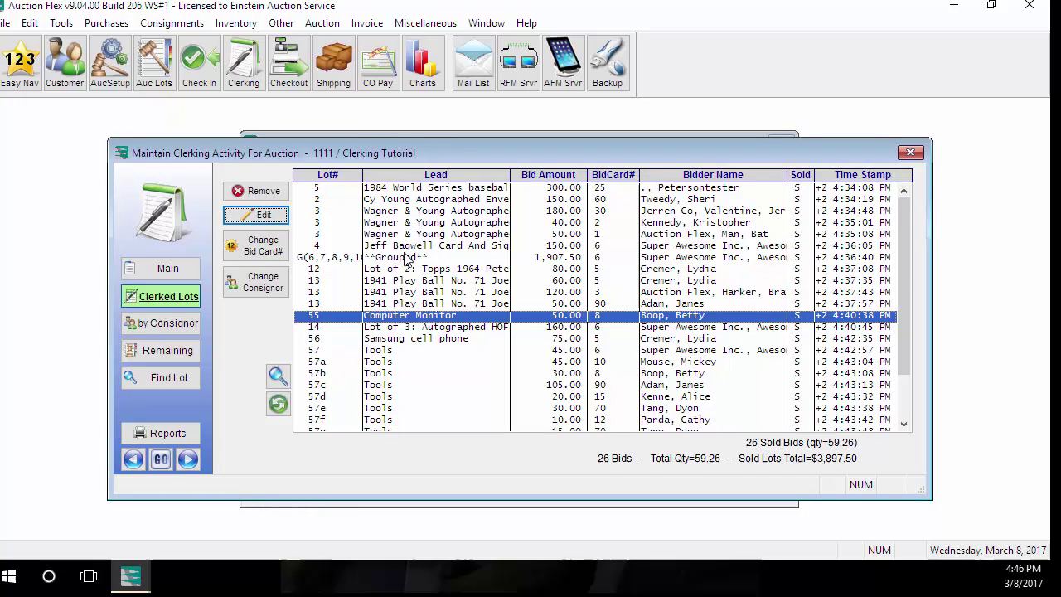
List the auction's clerked lots by consignor for the TEST consignor.
click(157, 329)
click(686, 181)
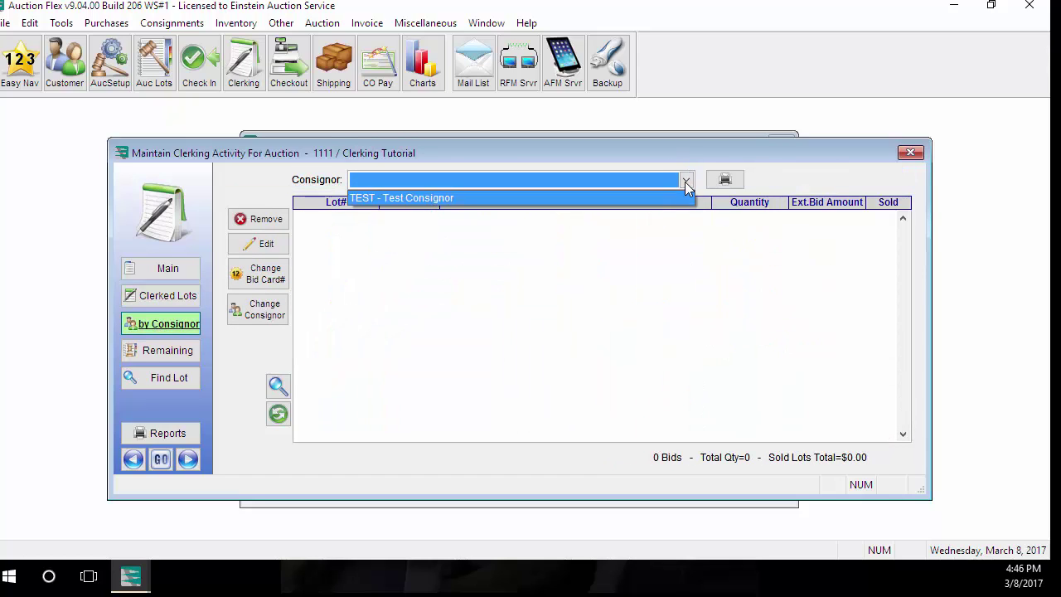
click(682, 198)
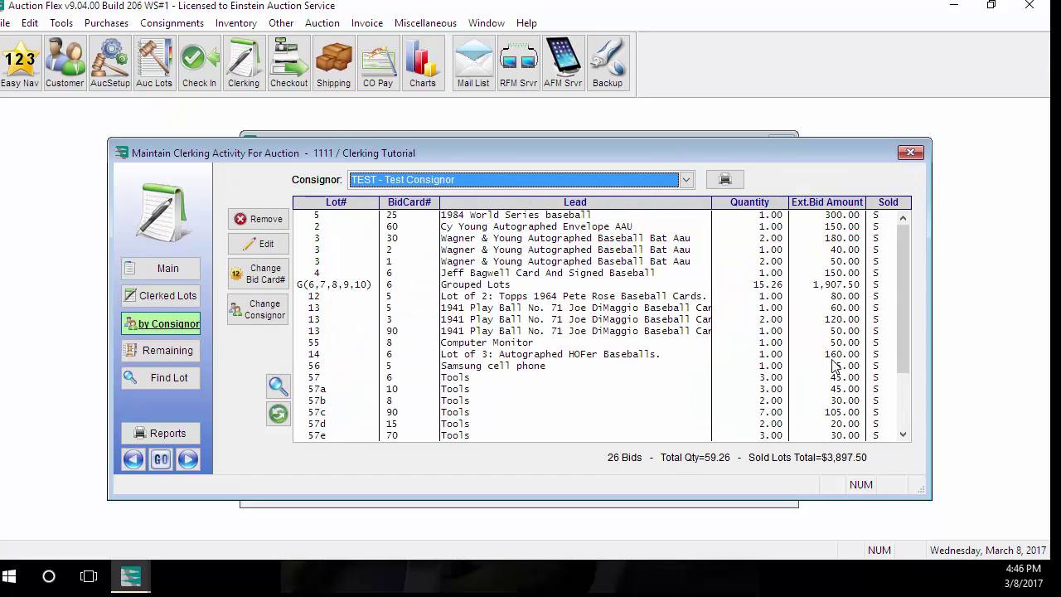
View the remaining unsold lots and the Find Lot description search.
click(156, 352)
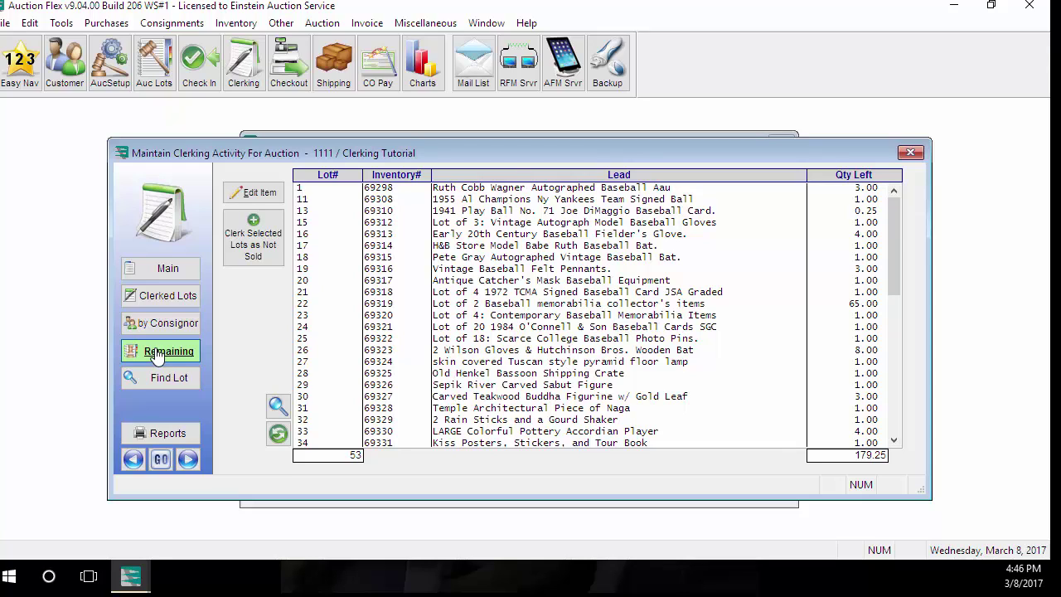
click(159, 379)
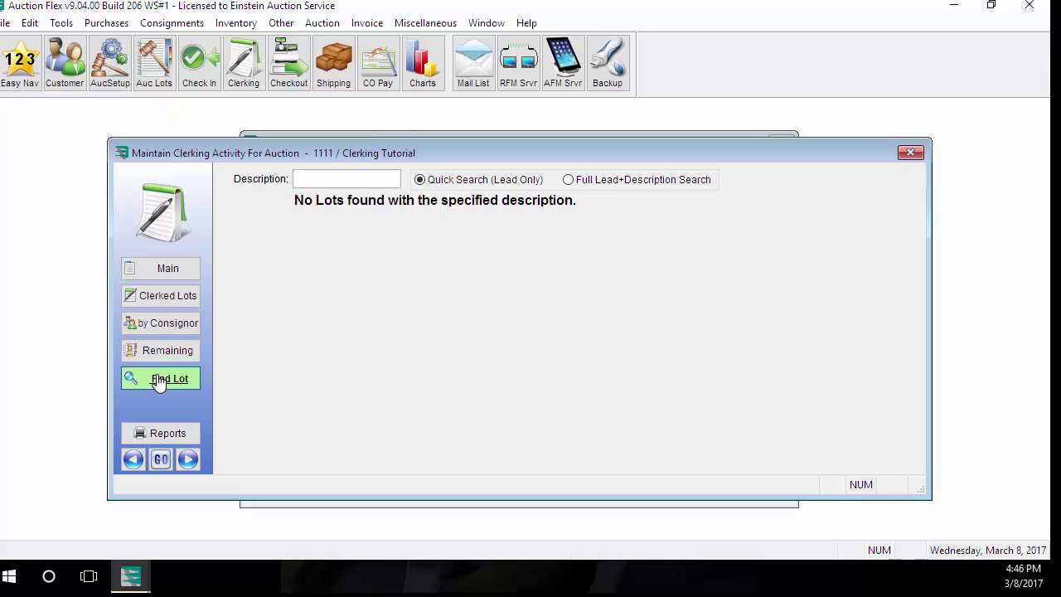
key(Tab)
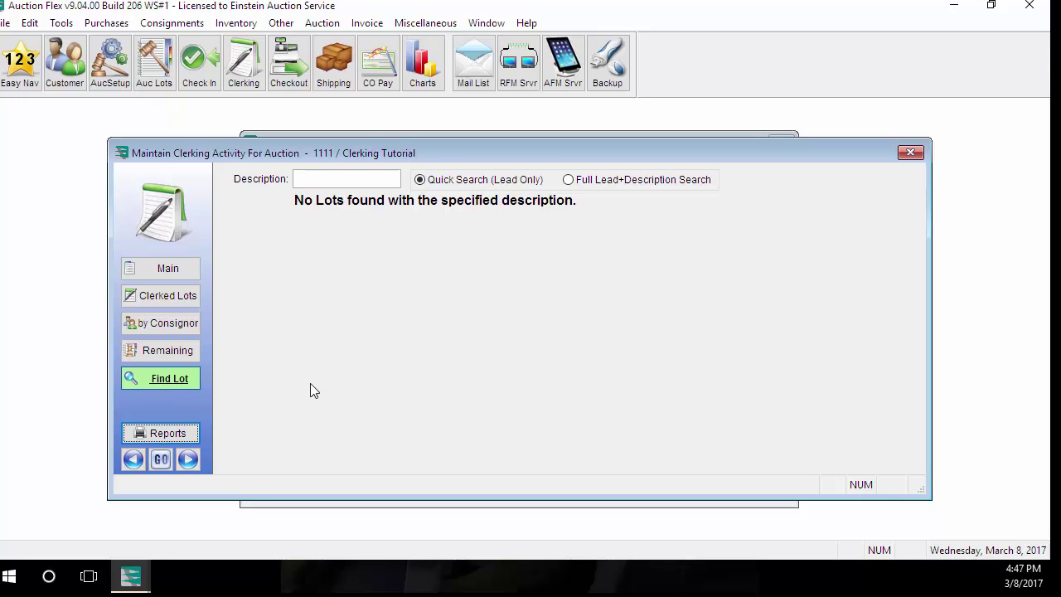
Look through the list of standard clerking reports to its end and exit it.
click(186, 427)
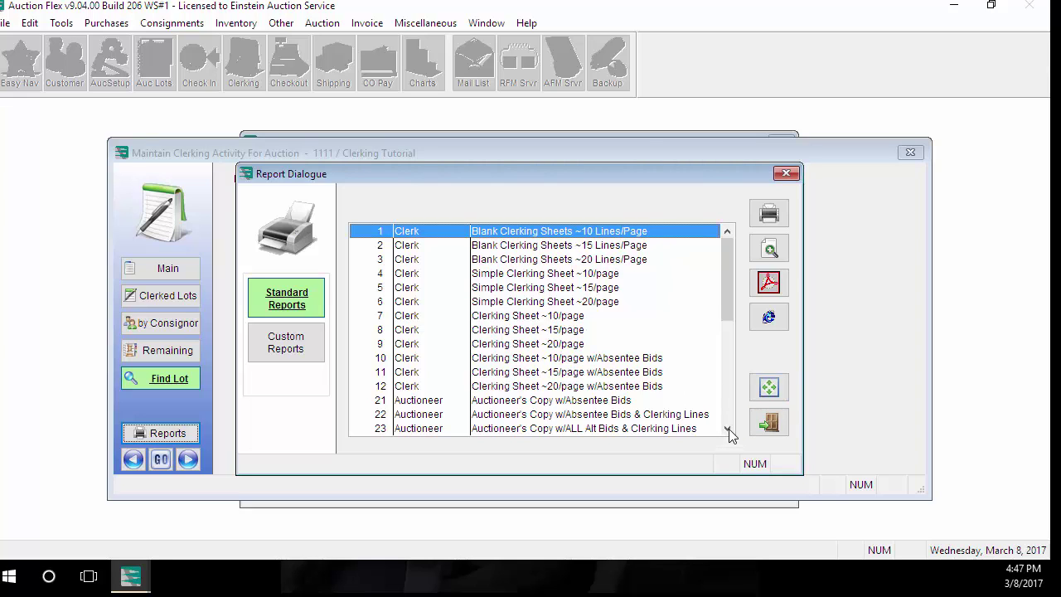
scroll(730, 433, down, 10)
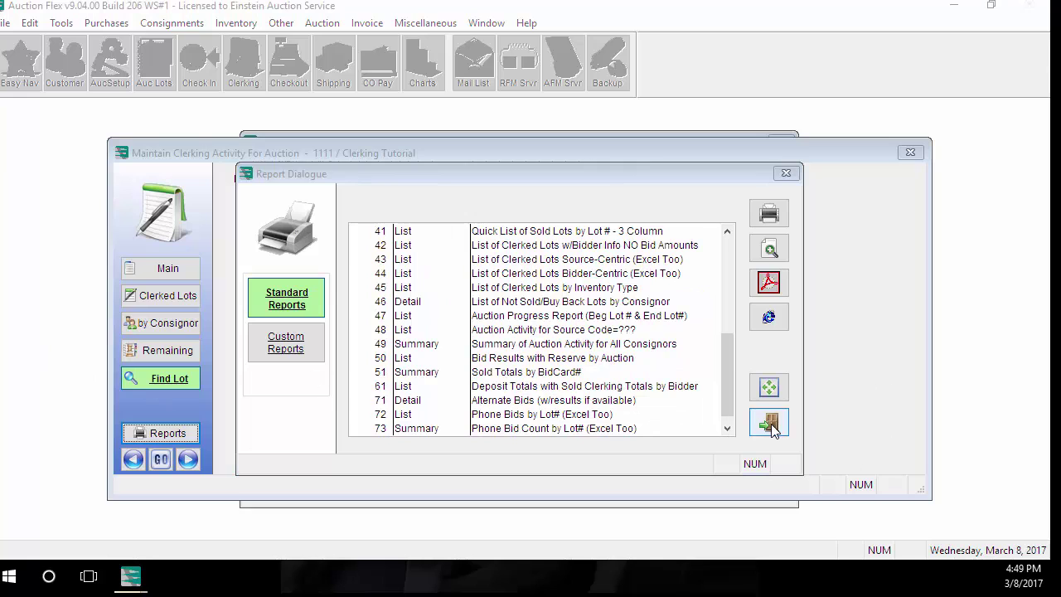
click(769, 424)
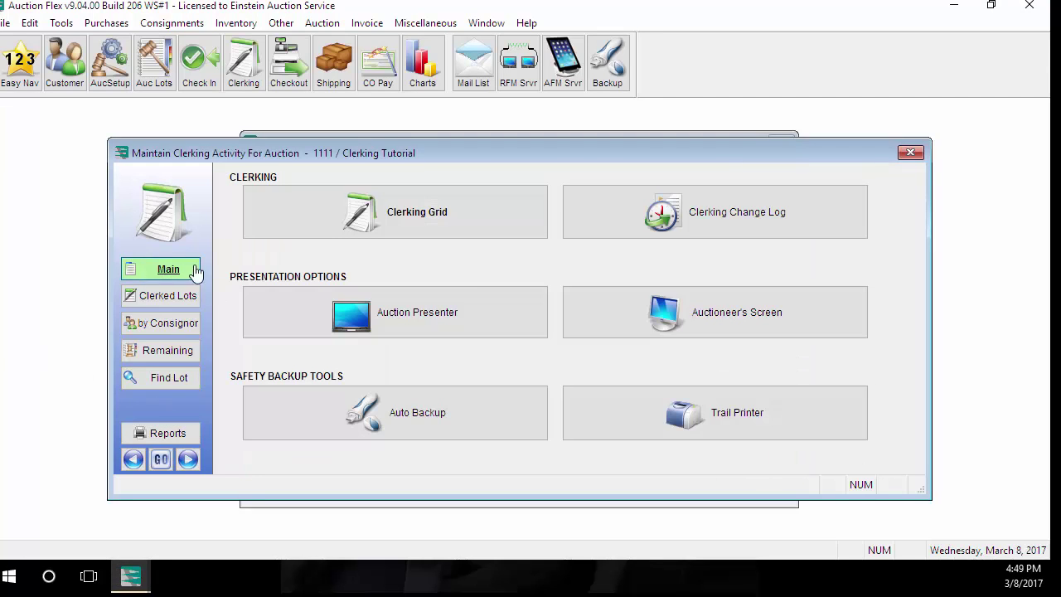